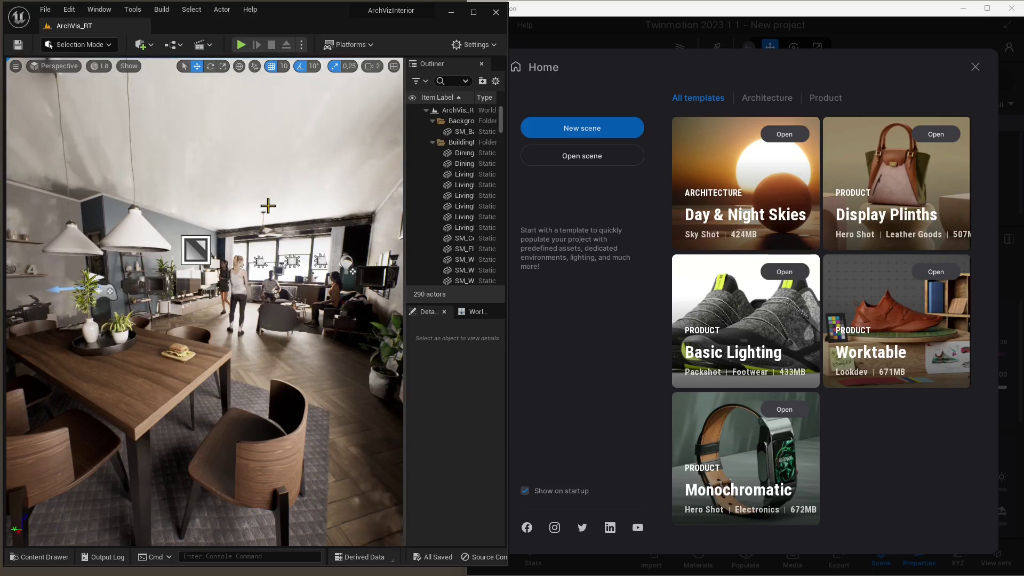
- Switch the Epic Games Launcher to the Unreal Engine Library and scroll through My Projects
{"action": "left_click", "coordinate": [806, 66]}
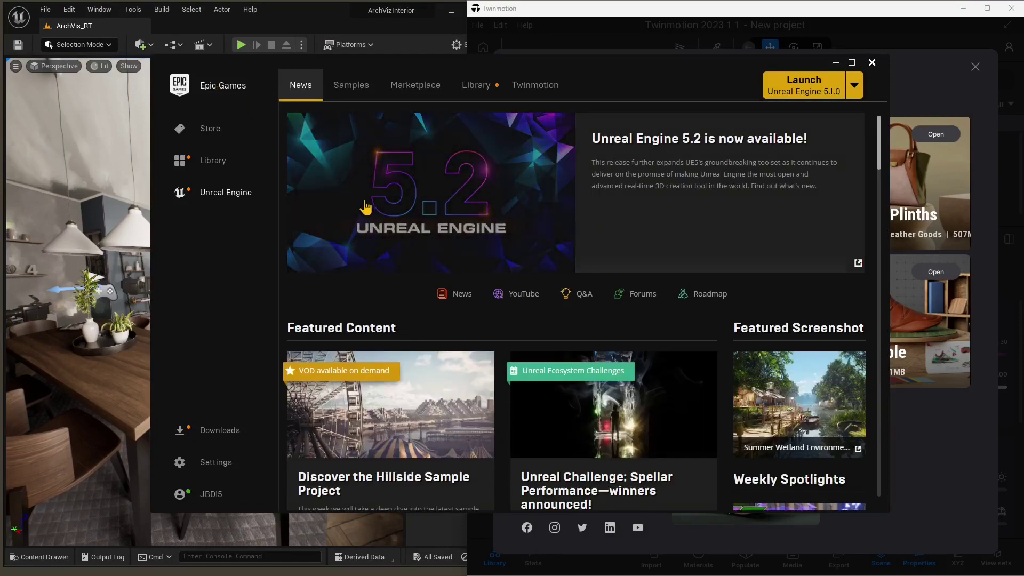
{"action": "left_click", "coordinate": [520, 93]}
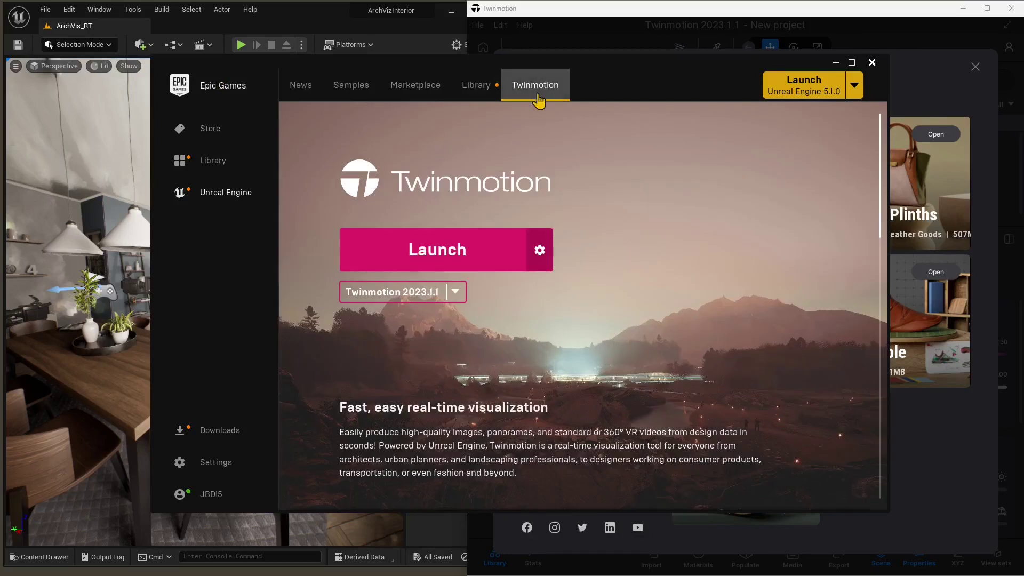
{"action": "left_click", "coordinate": [460, 92]}
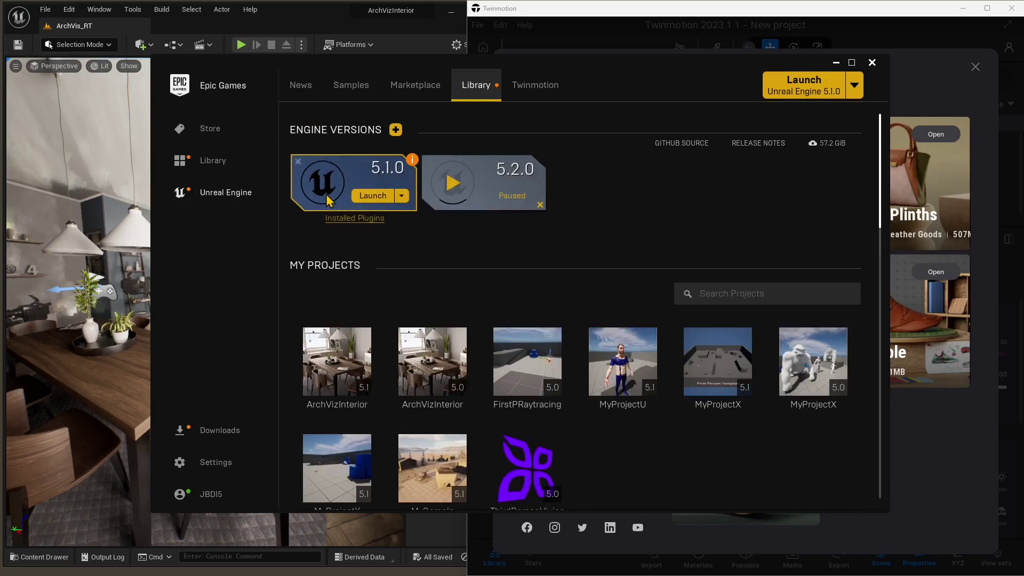
{"action": "scroll", "coordinate": [717, 368], "scroll_direction": "down", "scroll_amount": 1}
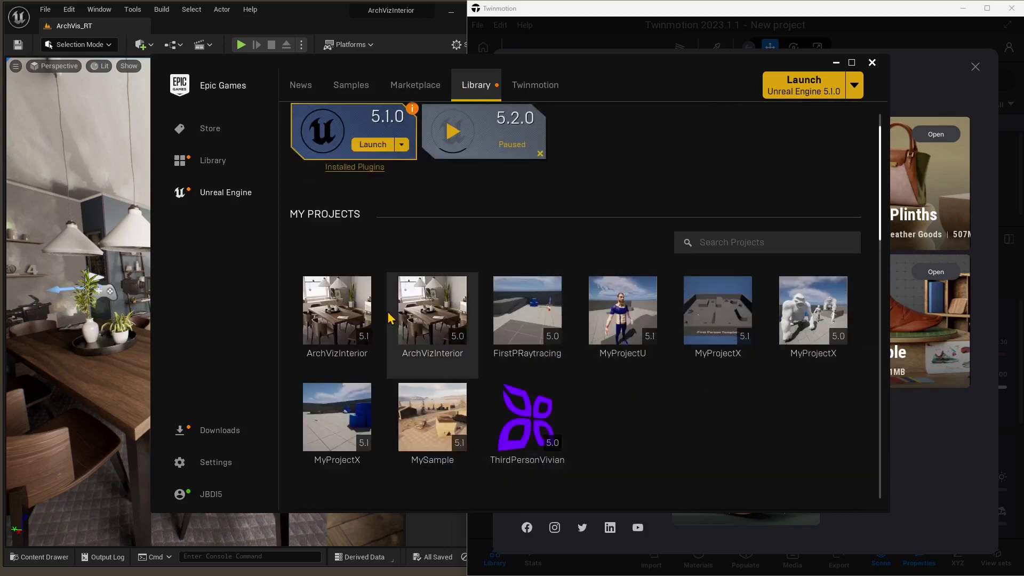
{"action": "scroll", "coordinate": [745, 410], "scroll_direction": "down", "scroll_amount": 2}
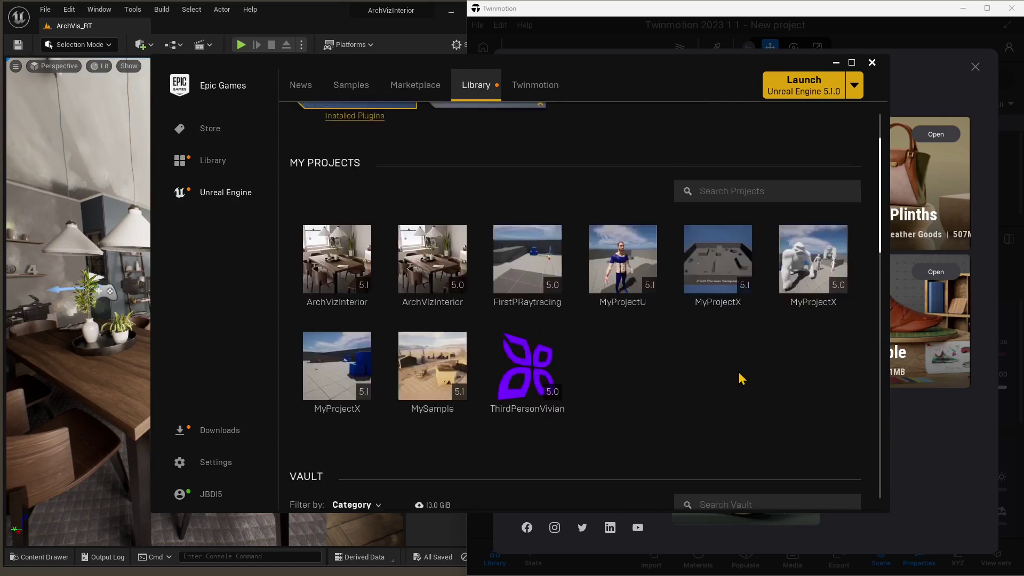
{"action": "scroll", "coordinate": [743, 385], "scroll_direction": "up", "scroll_amount": 2}
{"action": "scroll", "coordinate": [439, 226], "scroll_direction": "up", "scroll_amount": 2}
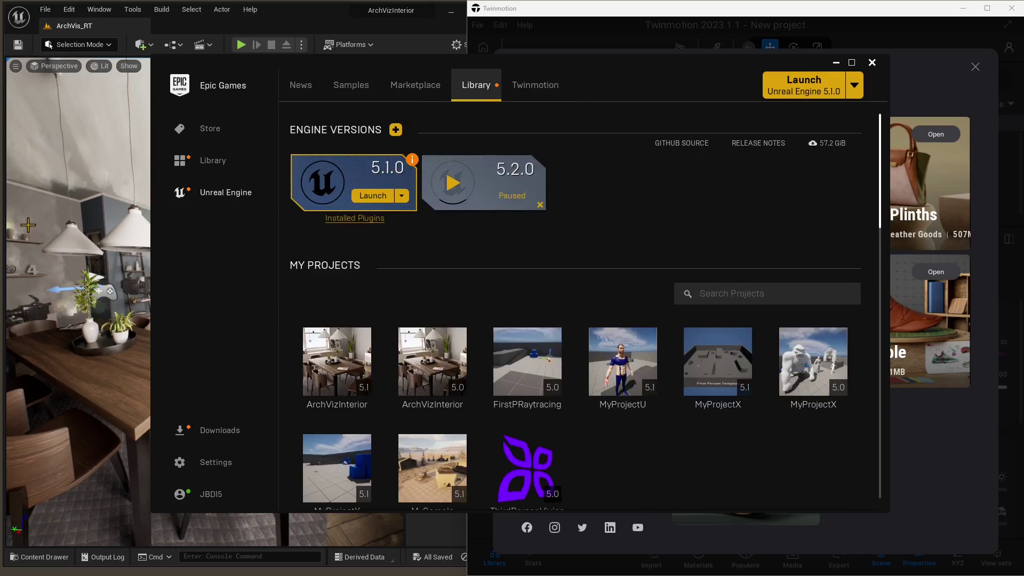
{"action": "left_click", "coordinate": [421, 97]}
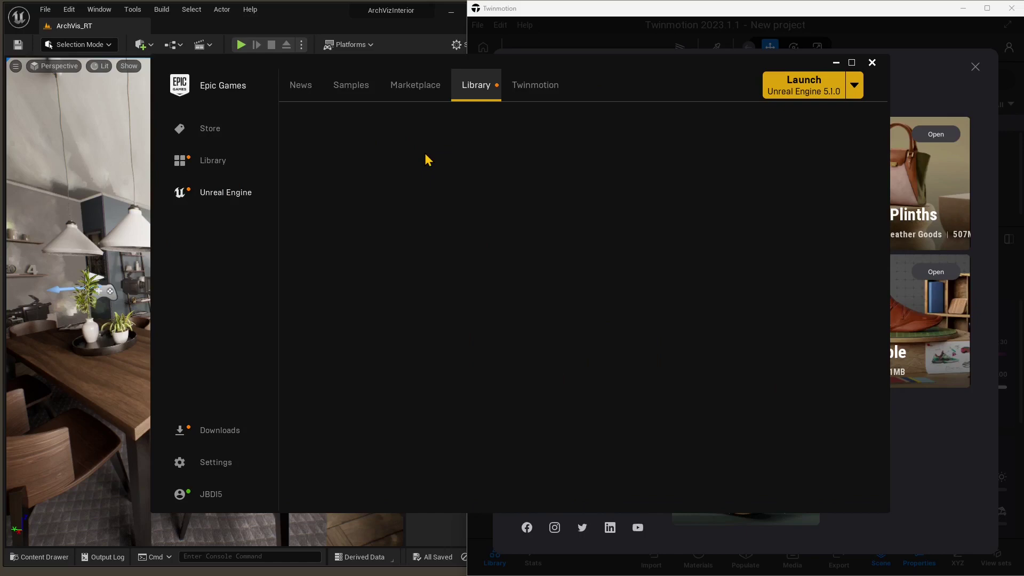
- Search the Marketplace for 'archviz' and scroll through the ARCHVIZ product results
{"action": "left_click", "coordinate": [427, 92]}
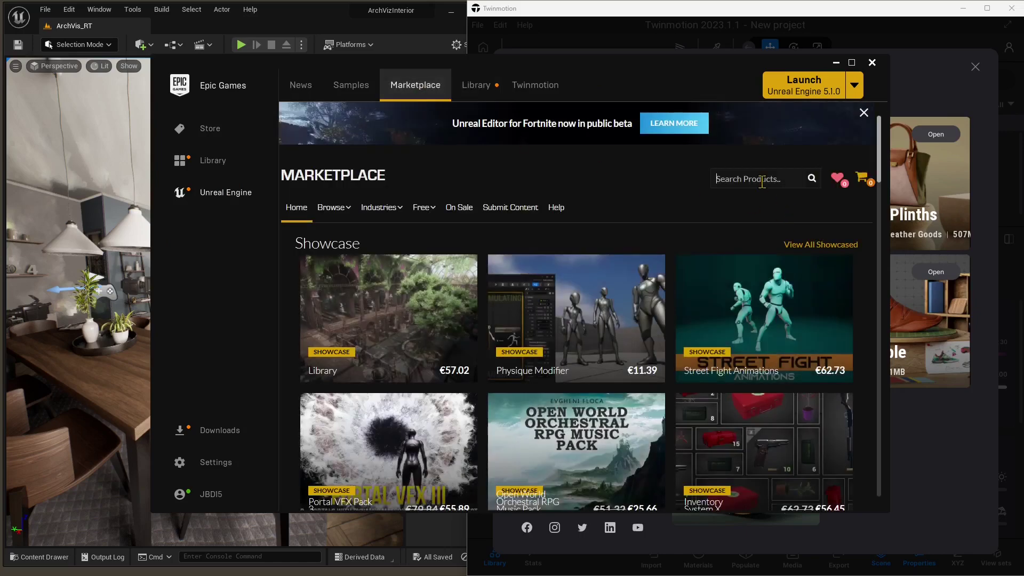
{"action": "left_click", "coordinate": [762, 182]}
{"action": "type", "text": "archviz"}
{"action": "key", "text": "Return"}
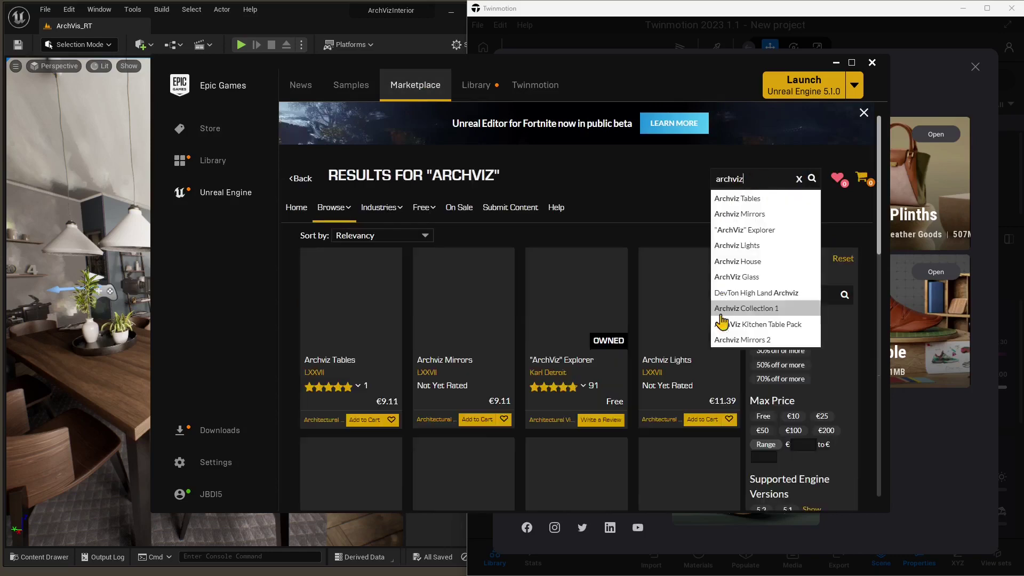
{"action": "scroll", "coordinate": [589, 347], "scroll_direction": "down", "scroll_amount": 1}
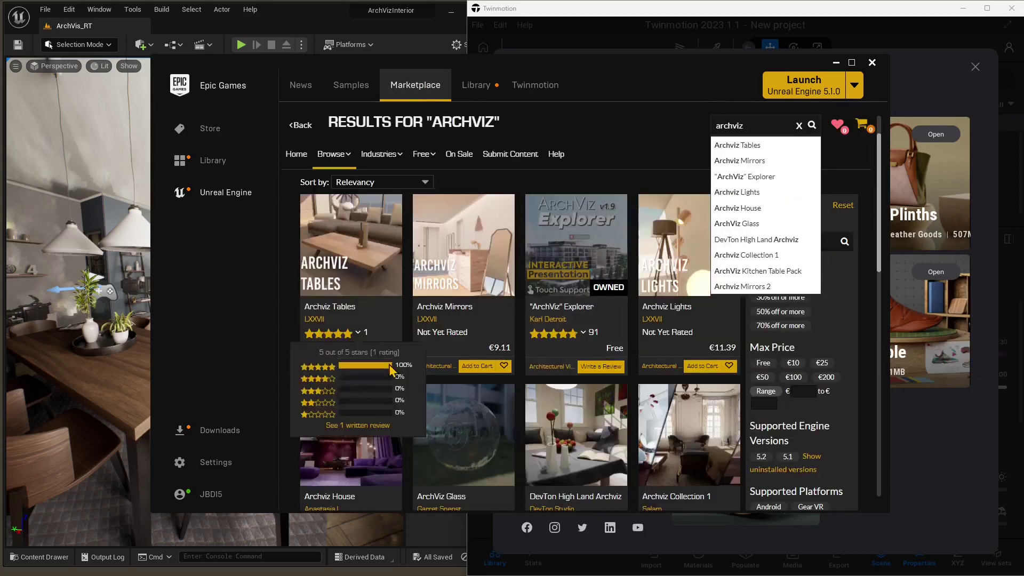
{"action": "scroll", "coordinate": [405, 349], "scroll_direction": "down", "scroll_amount": 2}
{"action": "scroll", "coordinate": [405, 352], "scroll_direction": "down", "scroll_amount": 10}
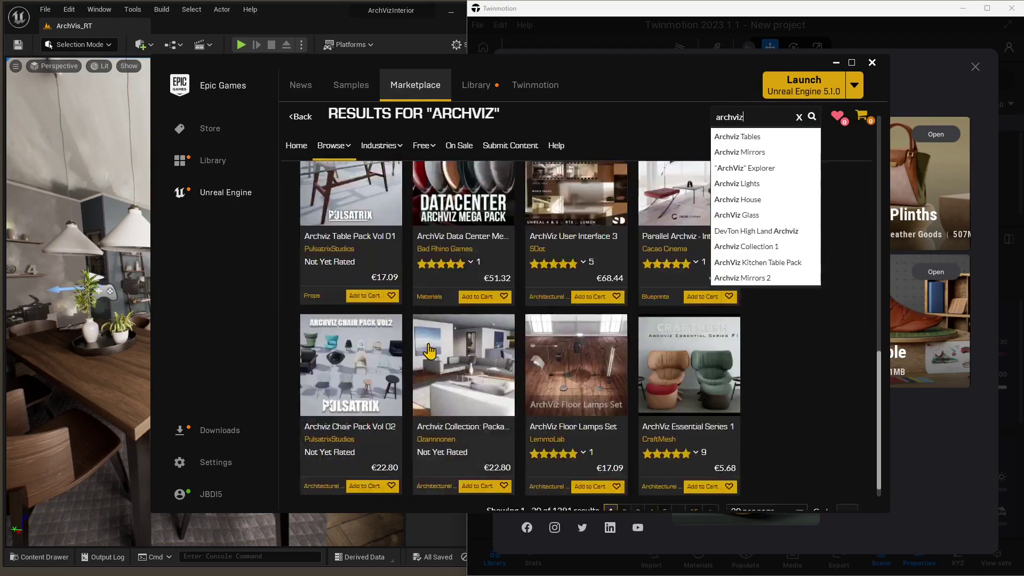
{"action": "scroll", "coordinate": [711, 390], "scroll_direction": "up", "scroll_amount": 13}
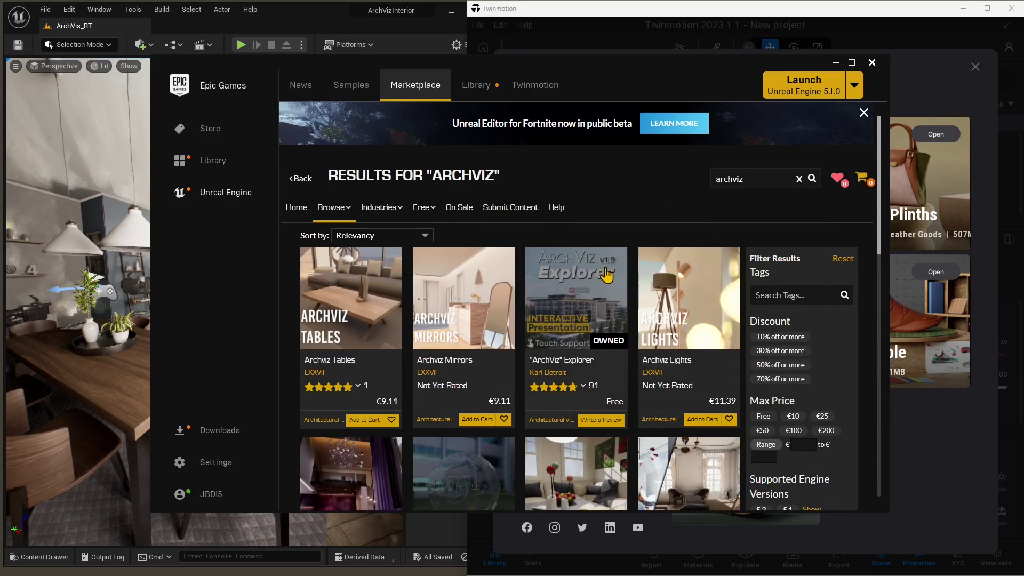
{"action": "mouse_move", "coordinate": [420, 223]}
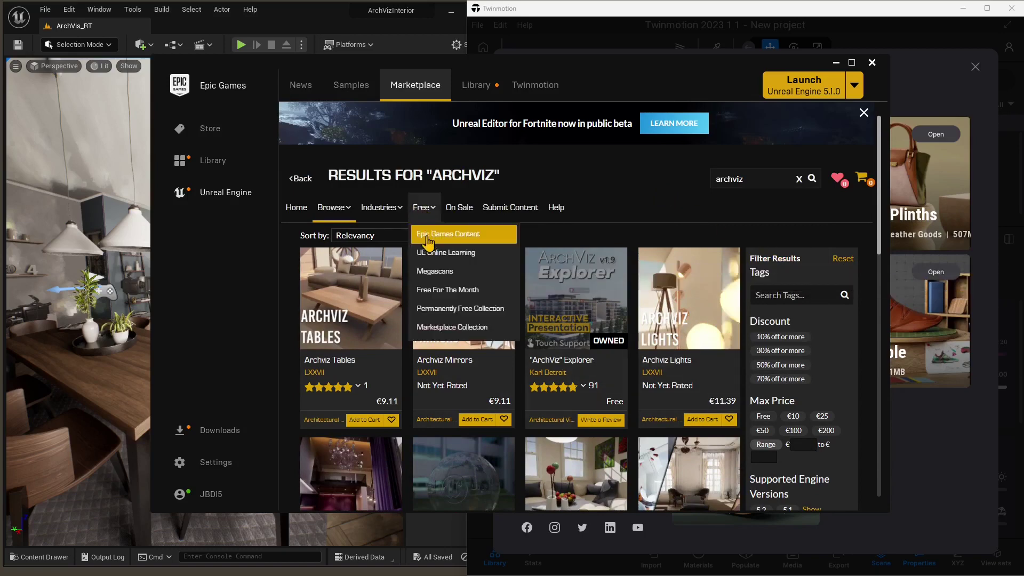
- Scroll the Library down to the Vault and open the ArchViz Interior sample's details page
{"action": "left_click", "coordinate": [481, 90]}
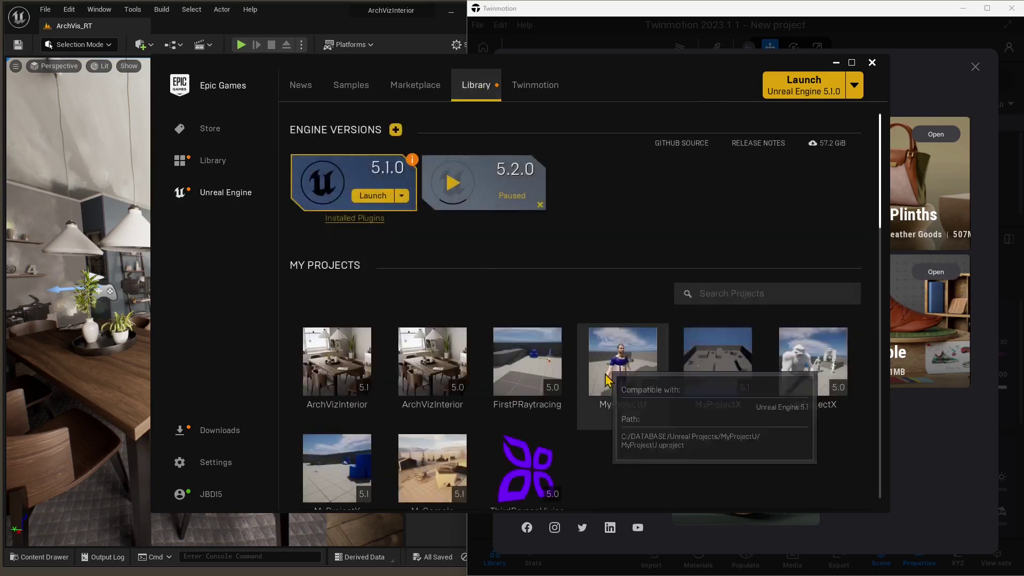
{"action": "scroll", "coordinate": [613, 423], "scroll_direction": "down", "scroll_amount": 1}
{"action": "scroll", "coordinate": [612, 423], "scroll_direction": "down", "scroll_amount": 4}
{"action": "left_click", "coordinate": [715, 299]}
{"action": "scroll", "coordinate": [475, 355], "scroll_direction": "down", "scroll_amount": 1}
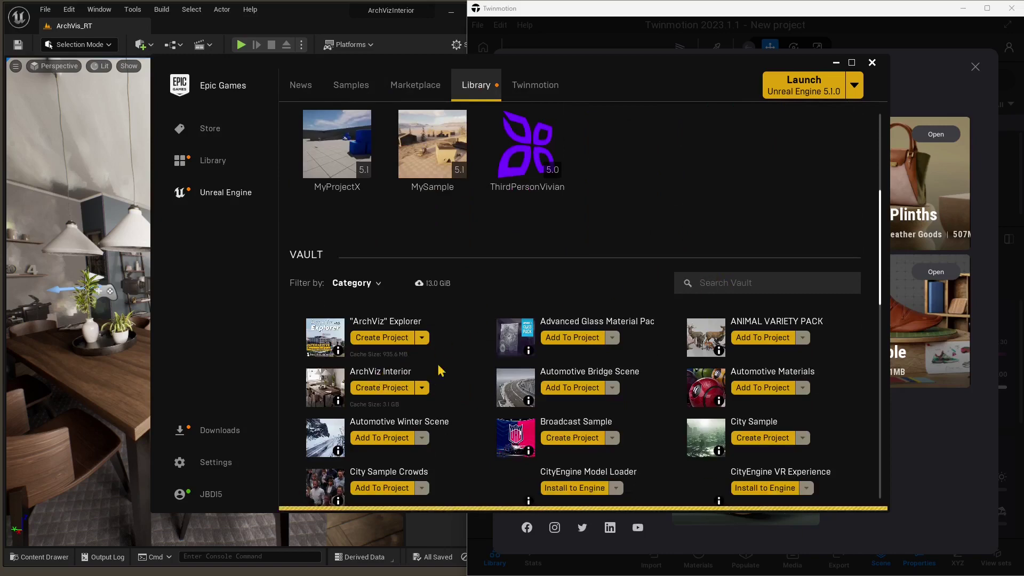
{"action": "left_click", "coordinate": [433, 92]}
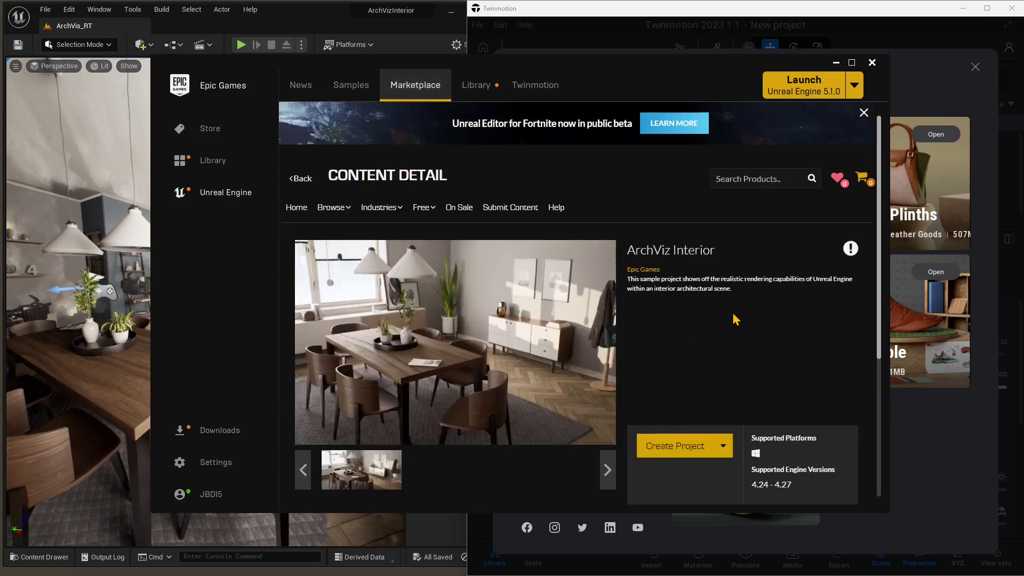
- Scroll through the ArchViz Interior details, then close the Epic Games Launcher
{"action": "scroll", "coordinate": [677, 289], "scroll_direction": "down", "scroll_amount": 1}
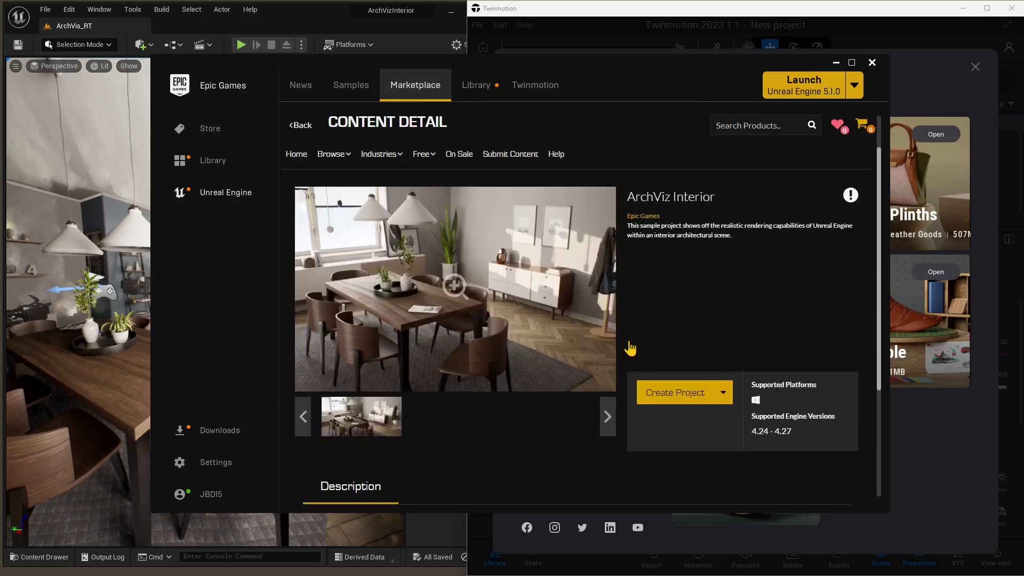
{"action": "scroll", "coordinate": [634, 320], "scroll_direction": "down", "scroll_amount": 3}
{"action": "scroll", "coordinate": [521, 345], "scroll_direction": "up", "scroll_amount": 5}
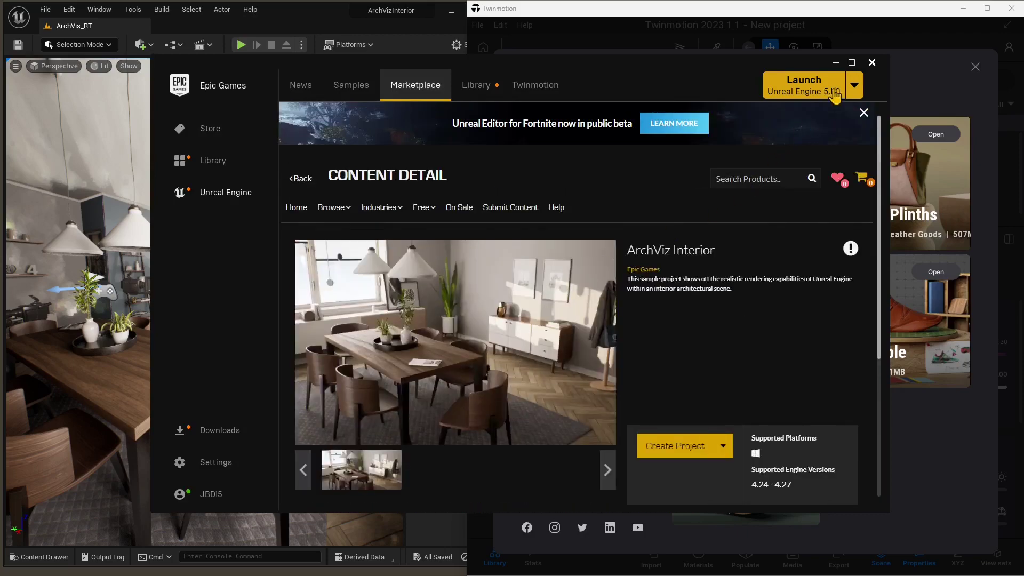
{"action": "left_click", "coordinate": [872, 64]}
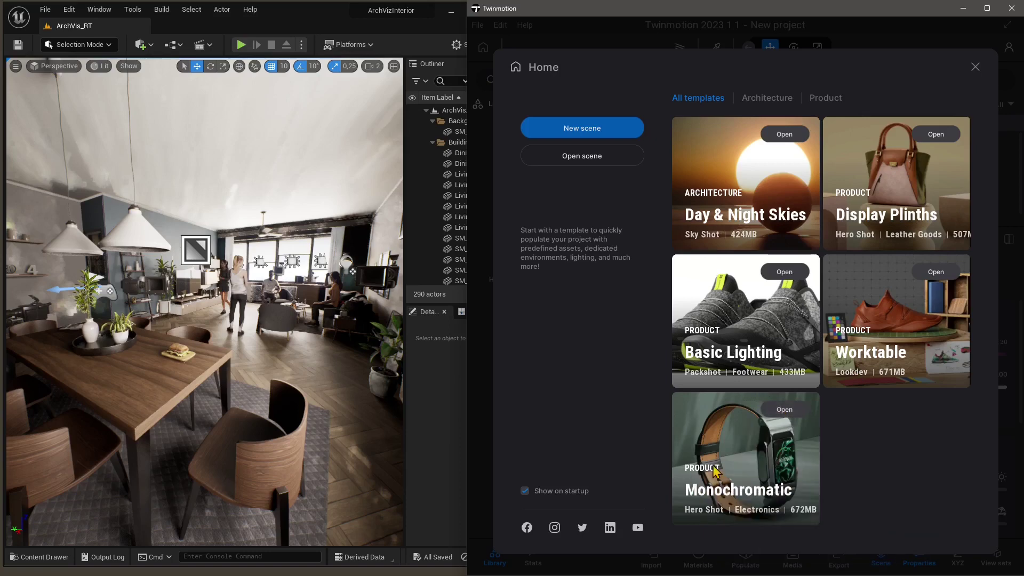
- Open the Monochromatic product template card from the Twinmotion Home panel
{"action": "left_click", "coordinate": [788, 410]}
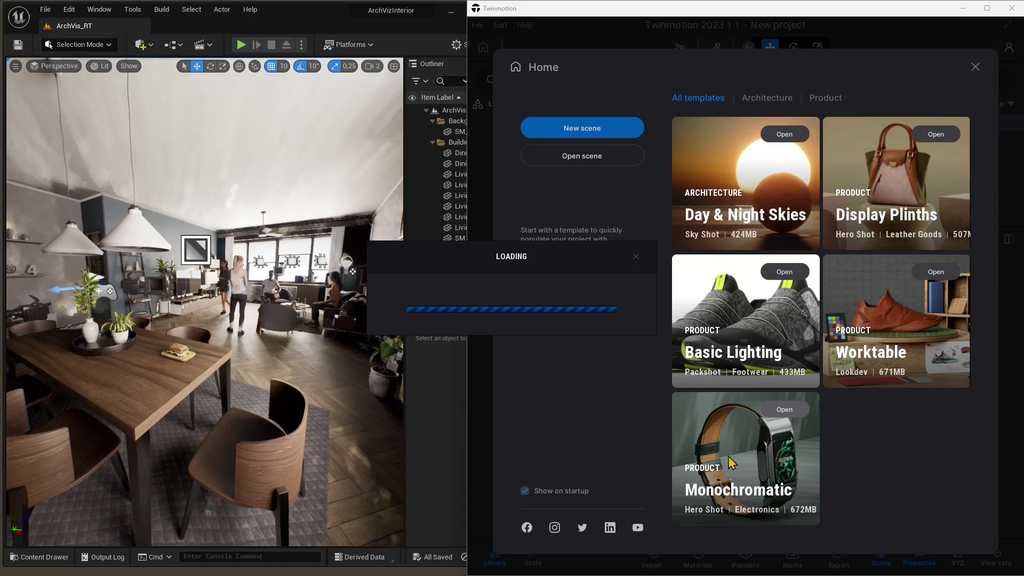
- Orbit to the living-room couch and select it, undoing its accidental upward move
{"action": "left_click", "coordinate": [167, 379]}
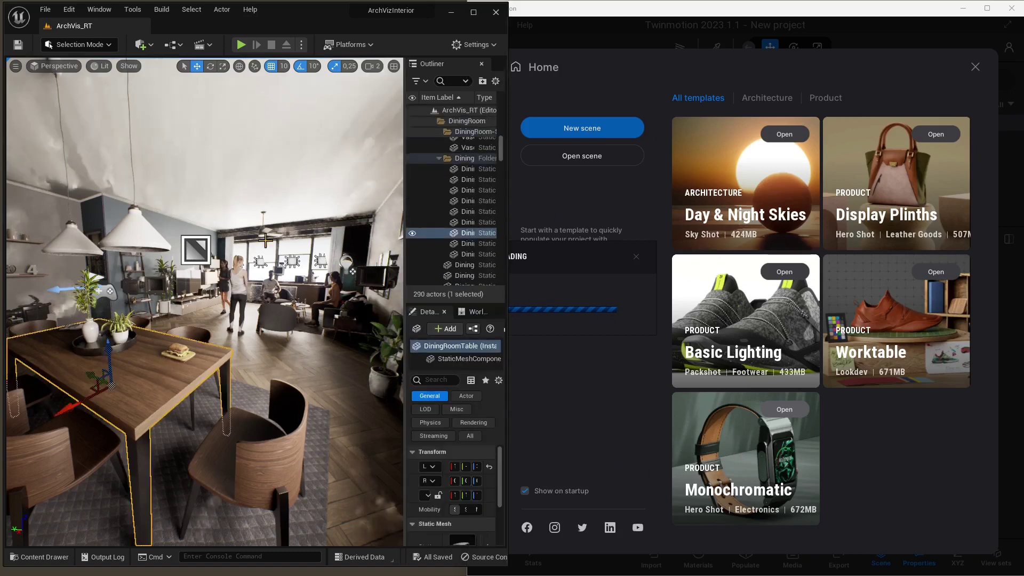
{"action": "left_click", "coordinate": [261, 483]}
{"action": "right_click_drag", "start_coordinate": [261, 482], "coordinate": [128, 369]}
{"action": "left_click", "coordinate": [189, 336]}
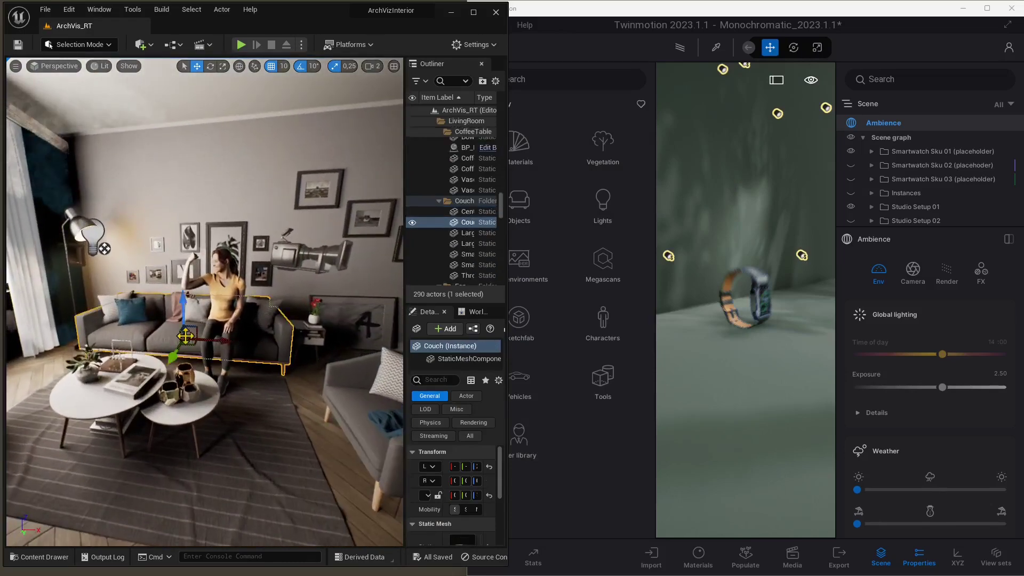
{"action": "left_click_drag", "start_coordinate": [183, 312], "coordinate": [196, 244]}
{"action": "key", "text": "ctrl+z"}
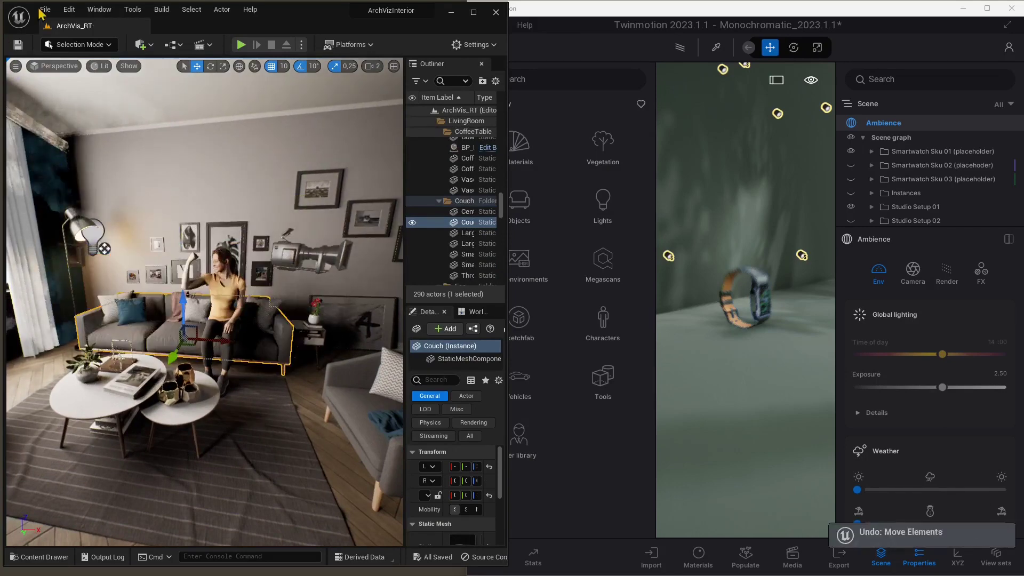
{"action": "left_click", "coordinate": [44, 11]}
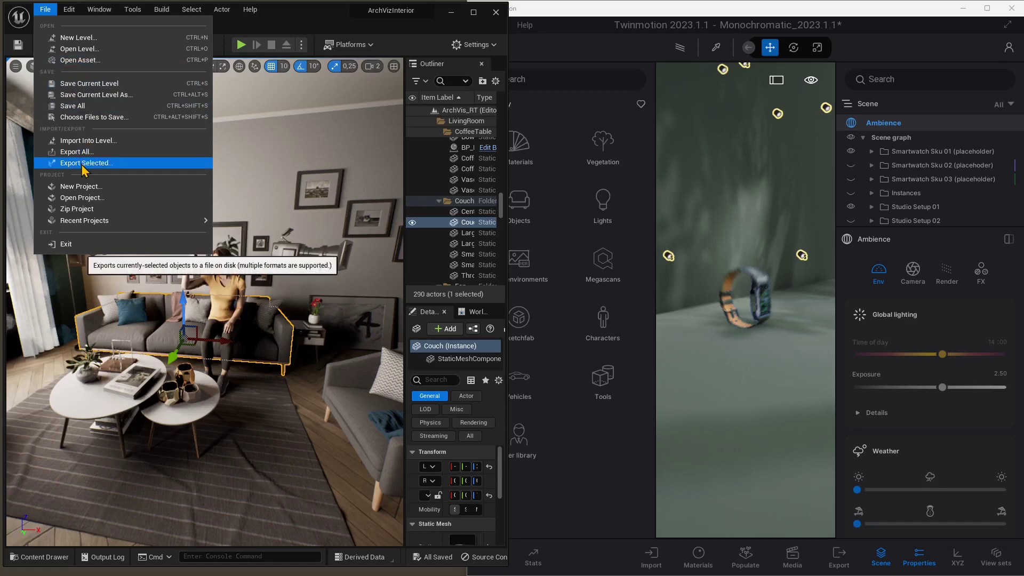
- Export the selected couch as 'Sofa' into the TWINMOTION 2023\import folder
{"action": "left_click", "coordinate": [82, 163]}
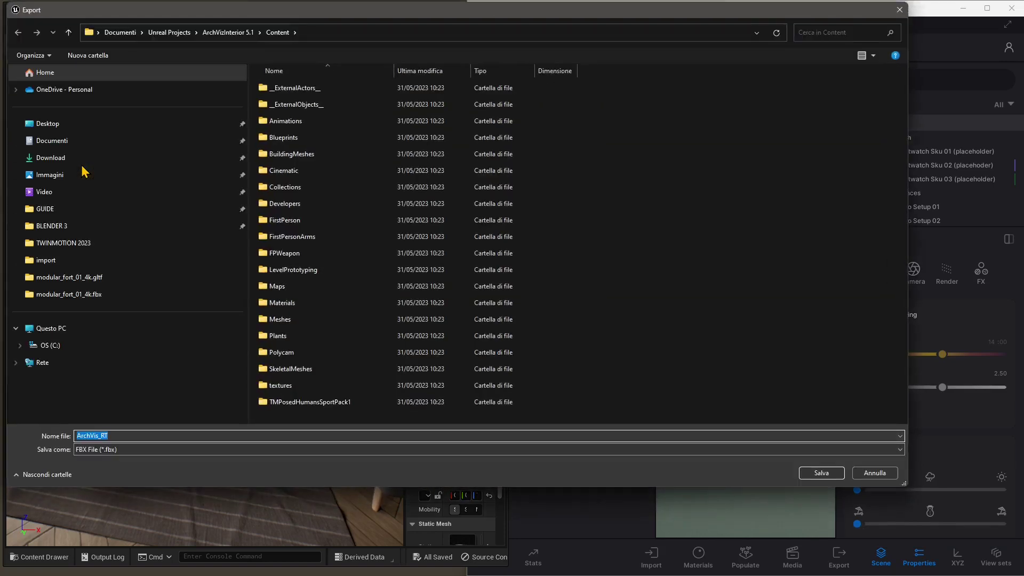
{"action": "left_click", "coordinate": [73, 243]}
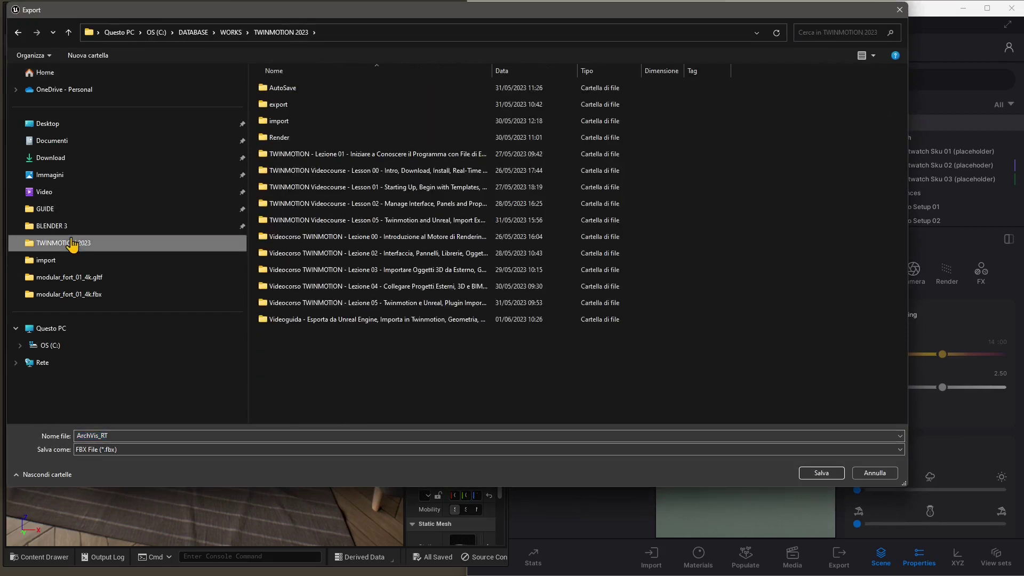
{"action": "double_click", "coordinate": [292, 128]}
{"action": "double_click", "coordinate": [145, 436]}
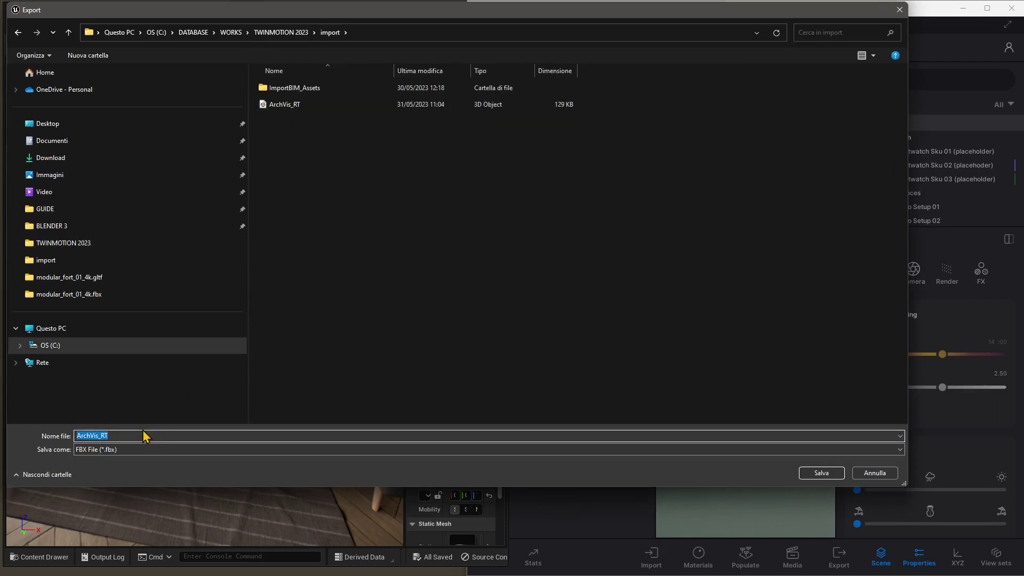
{"action": "type", "text": "Sofa"}
{"action": "left_click", "coordinate": [820, 473]}
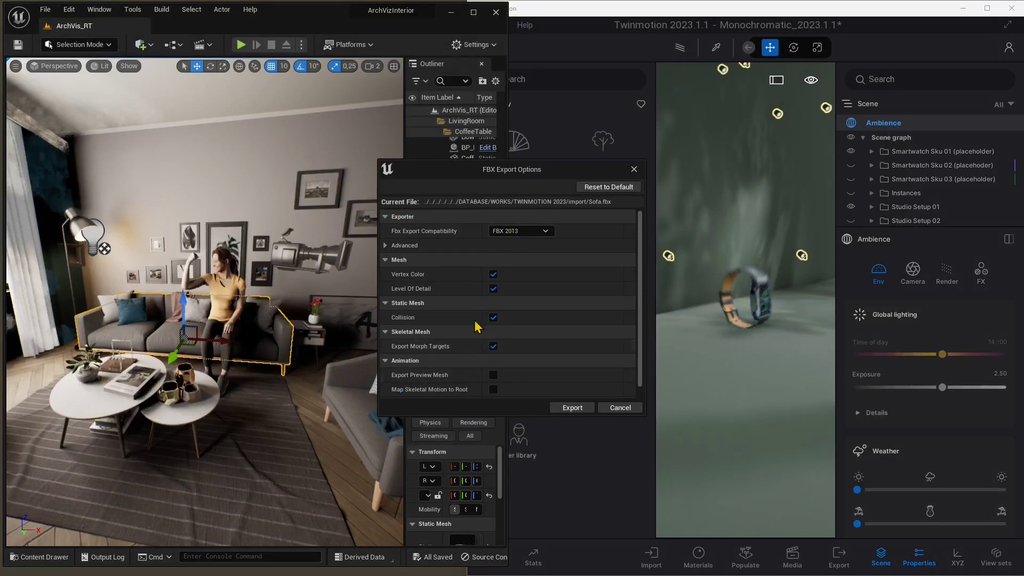
- Export Sofa.fbx with FBX 2013 compatibility and Export Local Time unchecked
{"action": "left_click", "coordinate": [525, 232]}
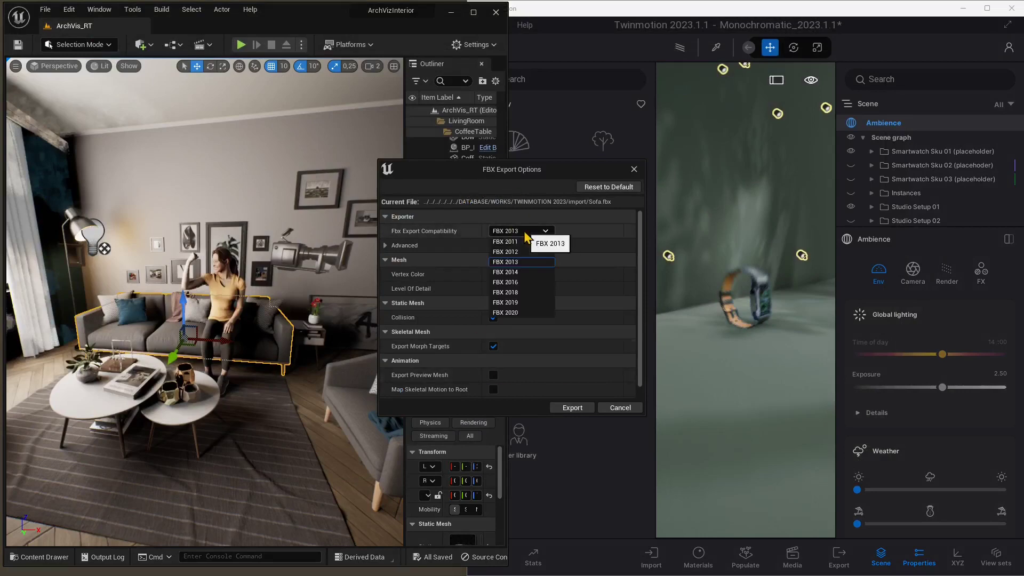
{"action": "left_click", "coordinate": [509, 194]}
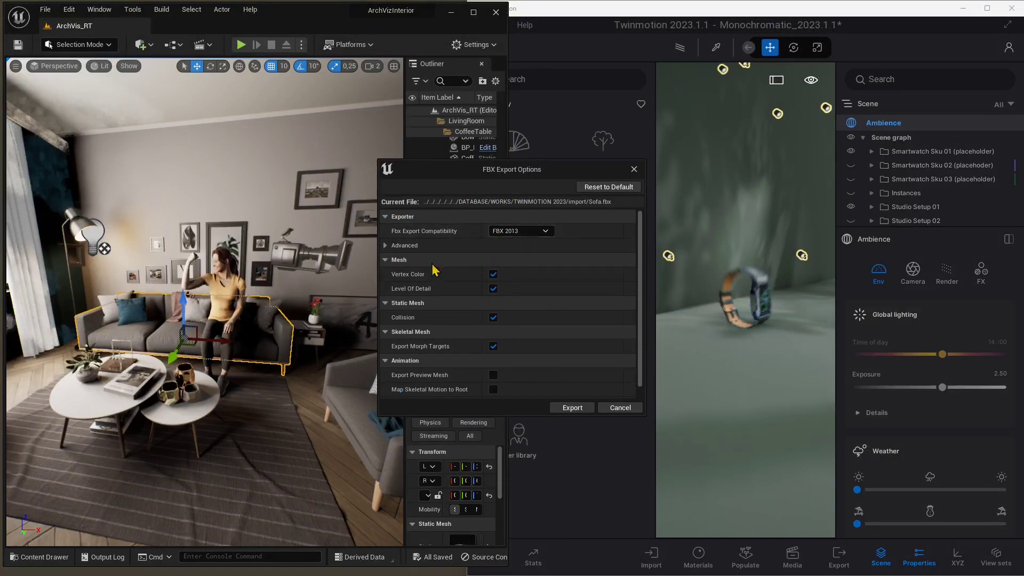
{"action": "left_click", "coordinate": [401, 246]}
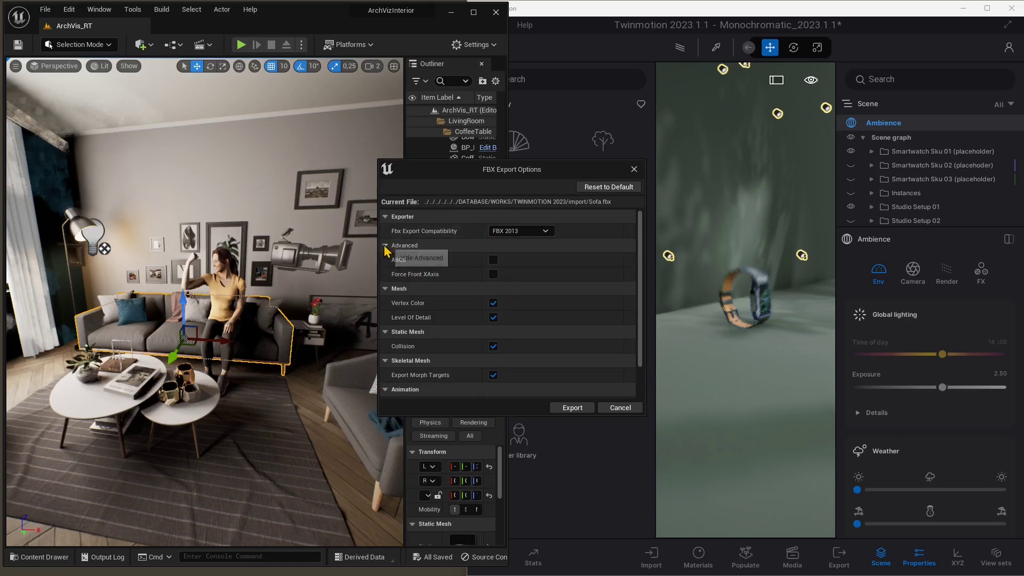
{"action": "left_click", "coordinate": [408, 246]}
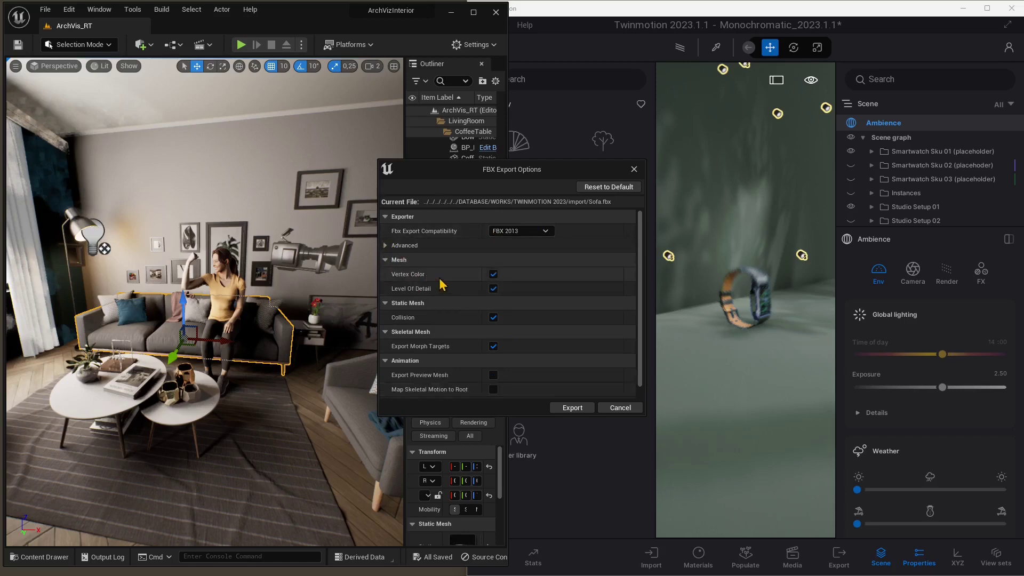
{"action": "left_click", "coordinate": [385, 260]}
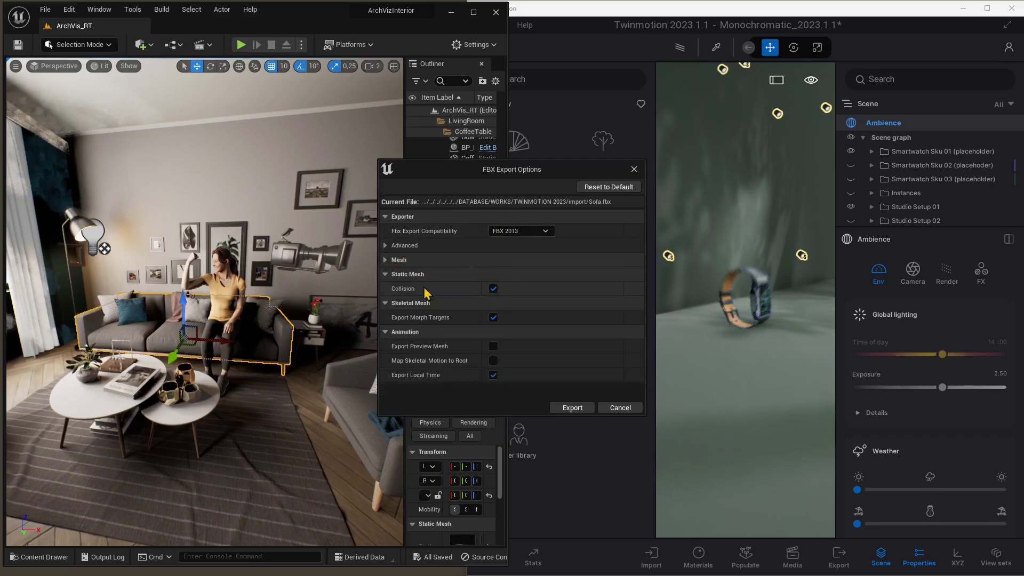
{"action": "left_click", "coordinate": [385, 274]}
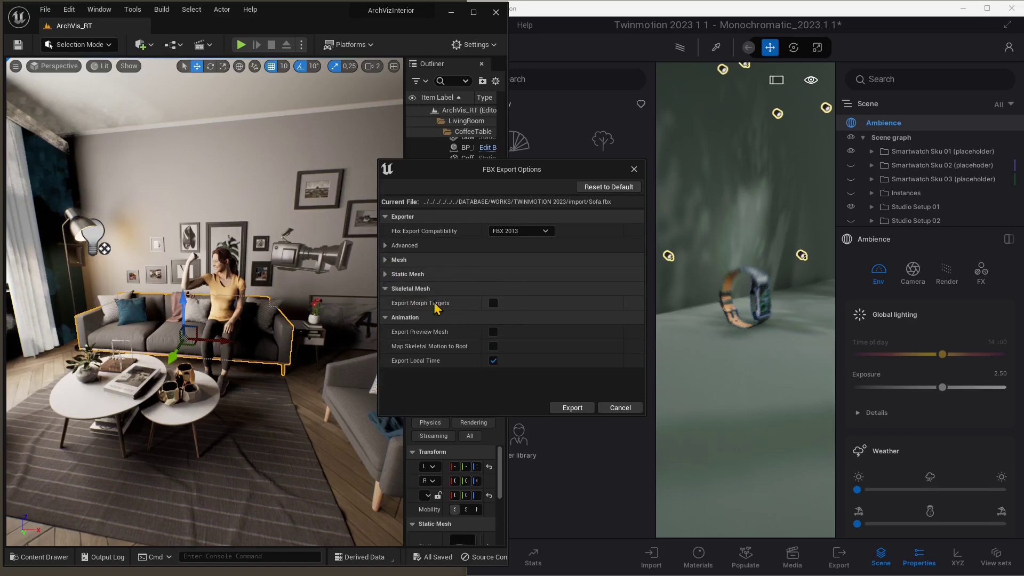
{"action": "left_click", "coordinate": [416, 289]}
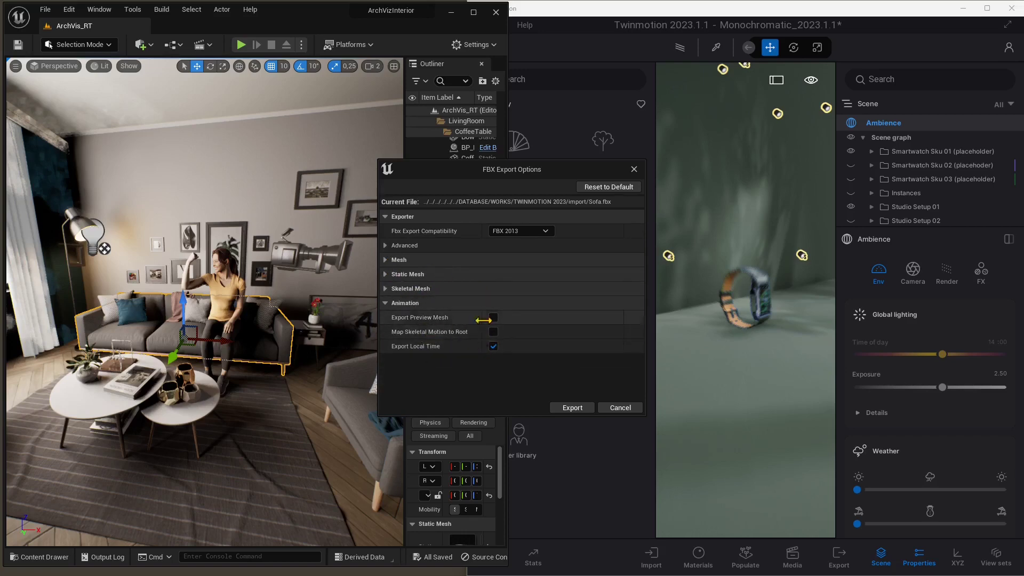
{"action": "left_click", "coordinate": [494, 348]}
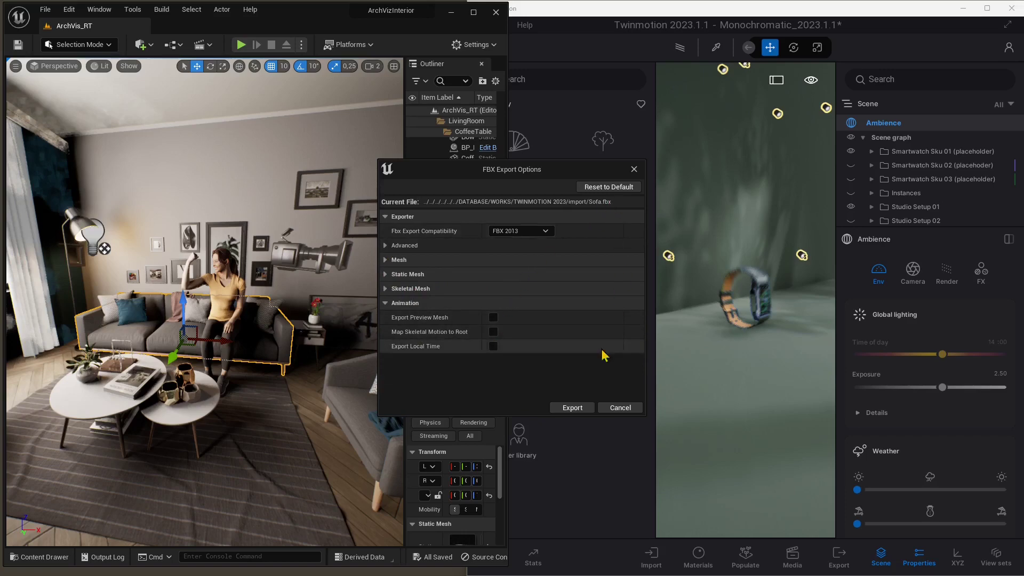
{"action": "left_click", "coordinate": [571, 408]}
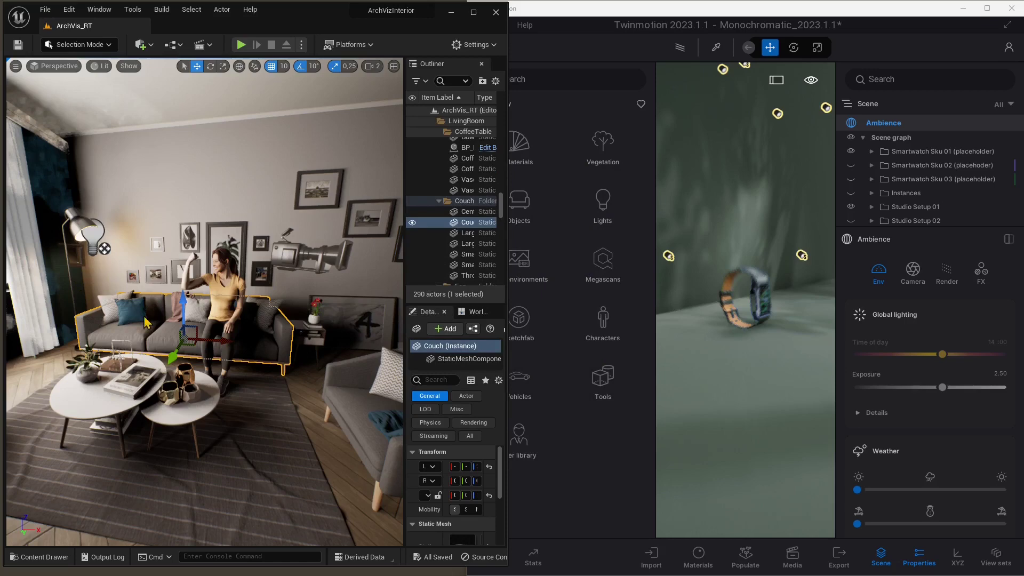
- Export the couch again as GL Transmission Format (*.gltf) named 'sofa' in the import folder
{"action": "left_click", "coordinate": [45, 10]}
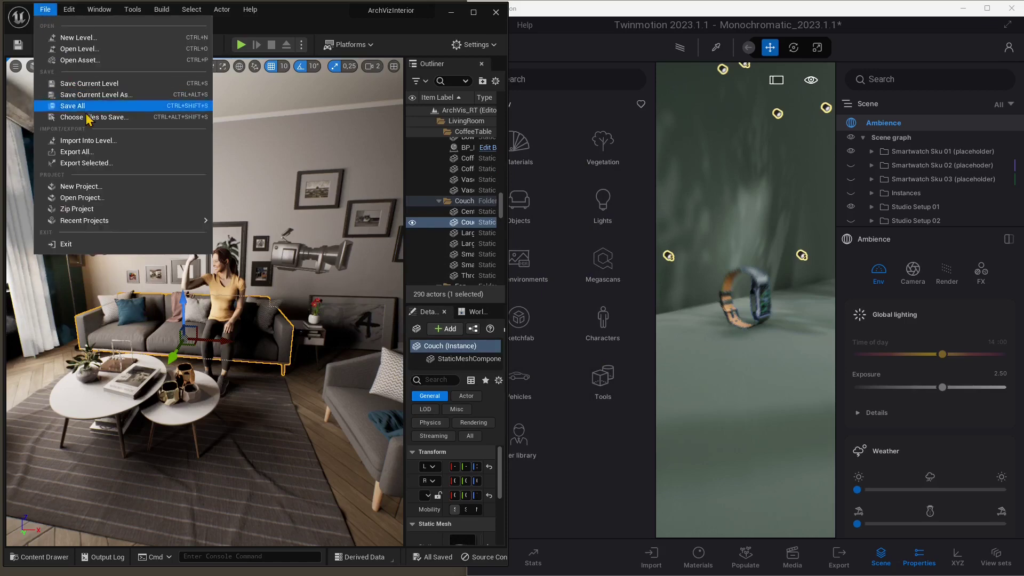
{"action": "left_click", "coordinate": [89, 163]}
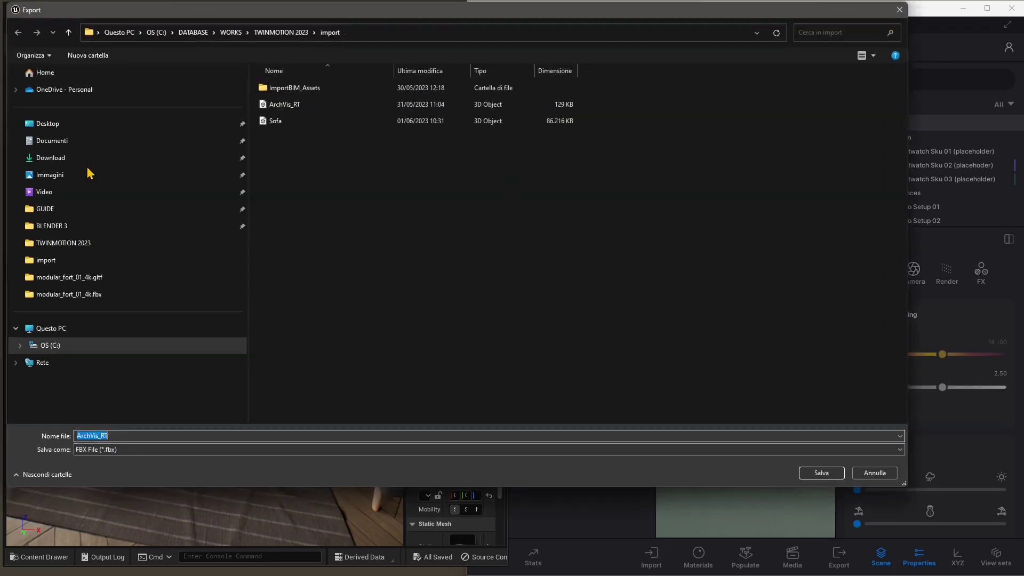
{"action": "left_click", "coordinate": [114, 449]}
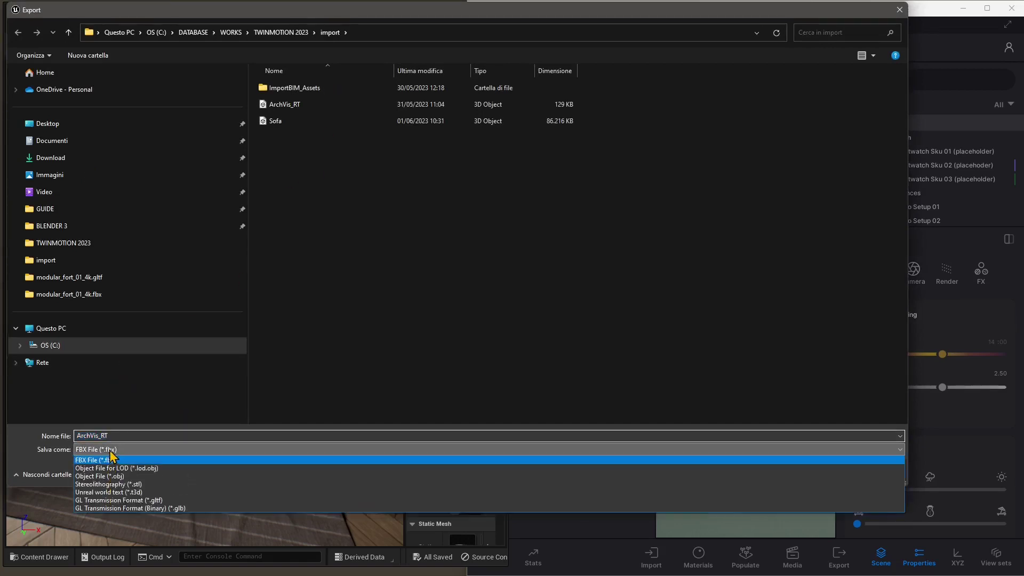
{"action": "left_click", "coordinate": [162, 501]}
{"action": "double_click", "coordinate": [122, 436]}
{"action": "type", "text": "so"}
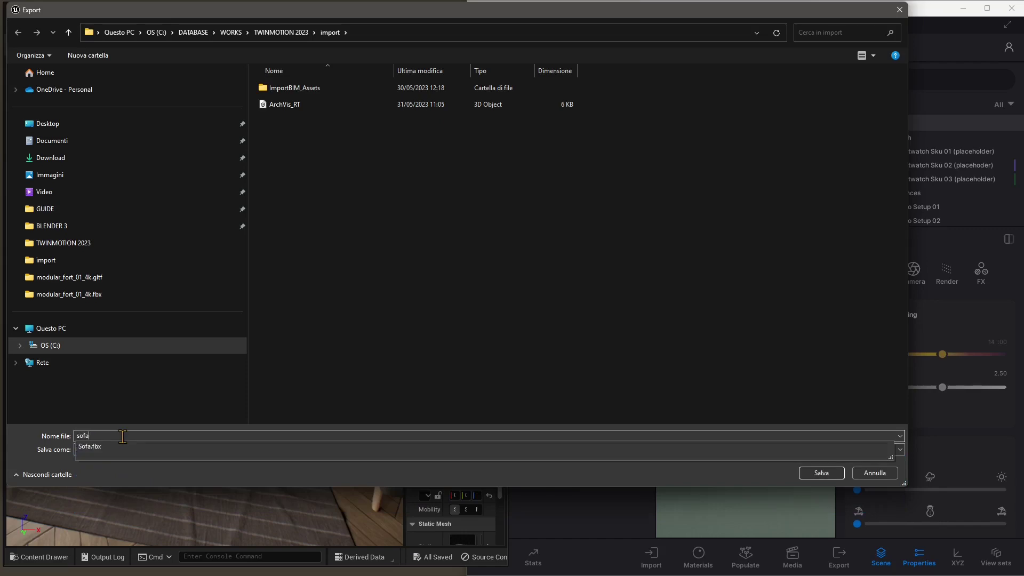
{"action": "type", "text": "fa"}
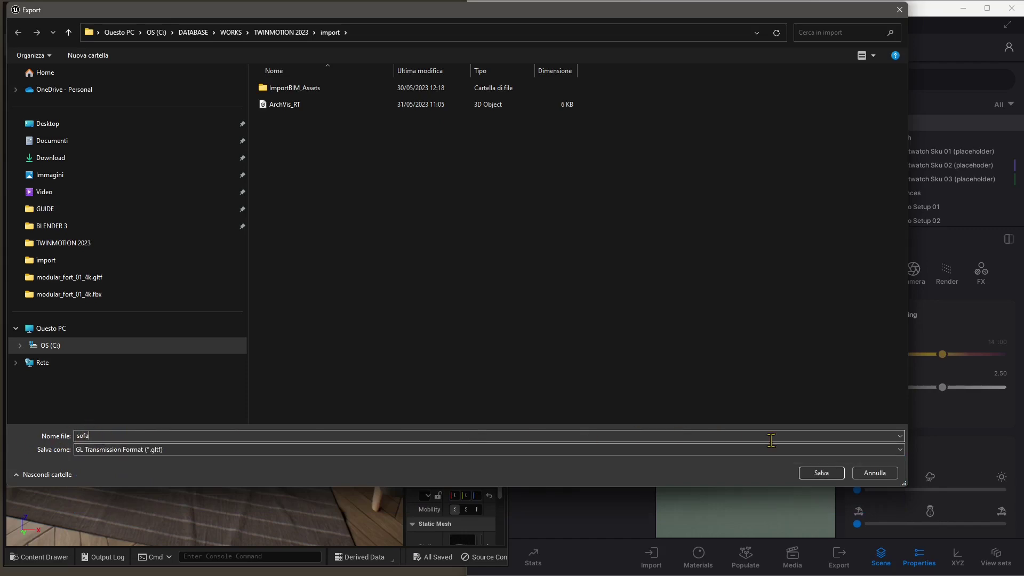
{"action": "left_click", "coordinate": [811, 473]}
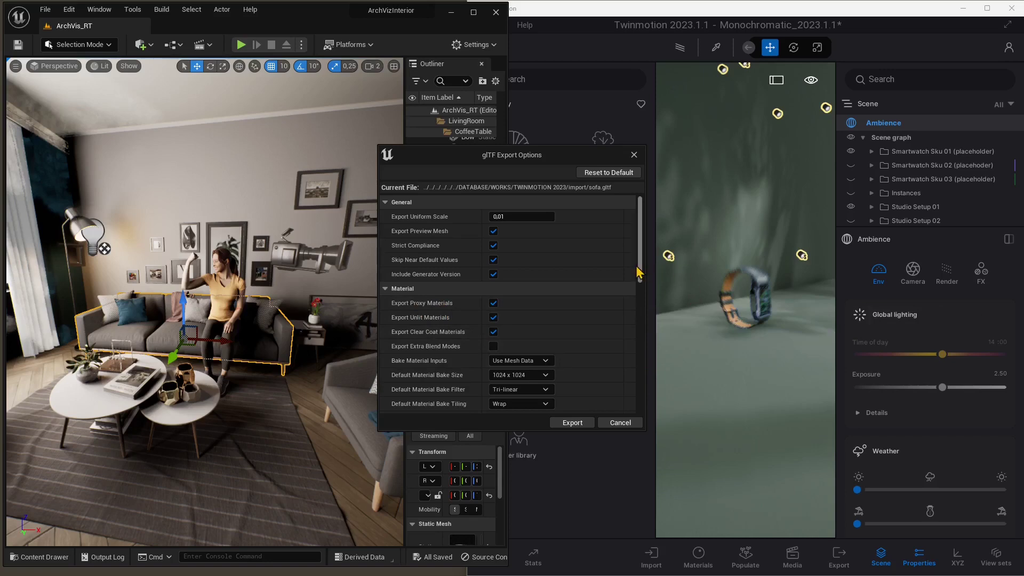
- Review the glTF export options, keeping the default 0.01 uniform scale, and export sofa.gltf
{"action": "scroll", "coordinate": [637, 276], "scroll_direction": "down", "scroll_amount": 5}
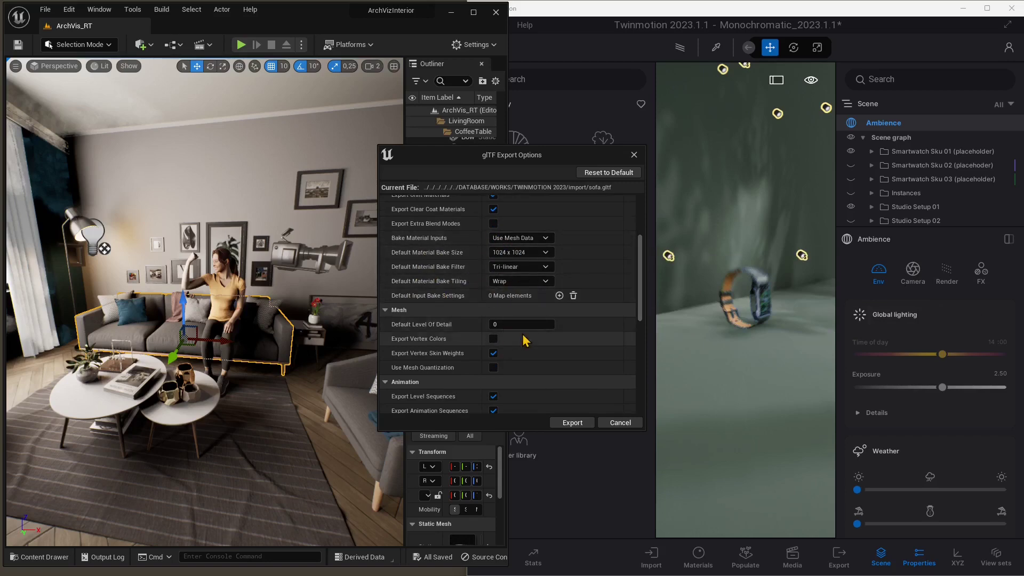
{"action": "left_click_drag", "start_coordinate": [642, 283], "coordinate": [635, 357]}
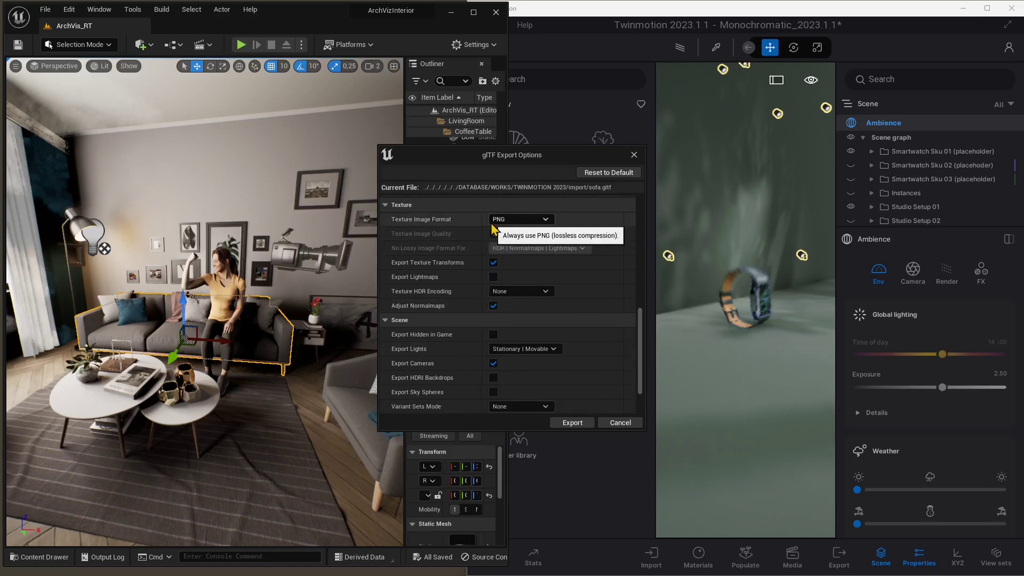
{"action": "scroll", "coordinate": [634, 347], "scroll_direction": "down", "scroll_amount": 2}
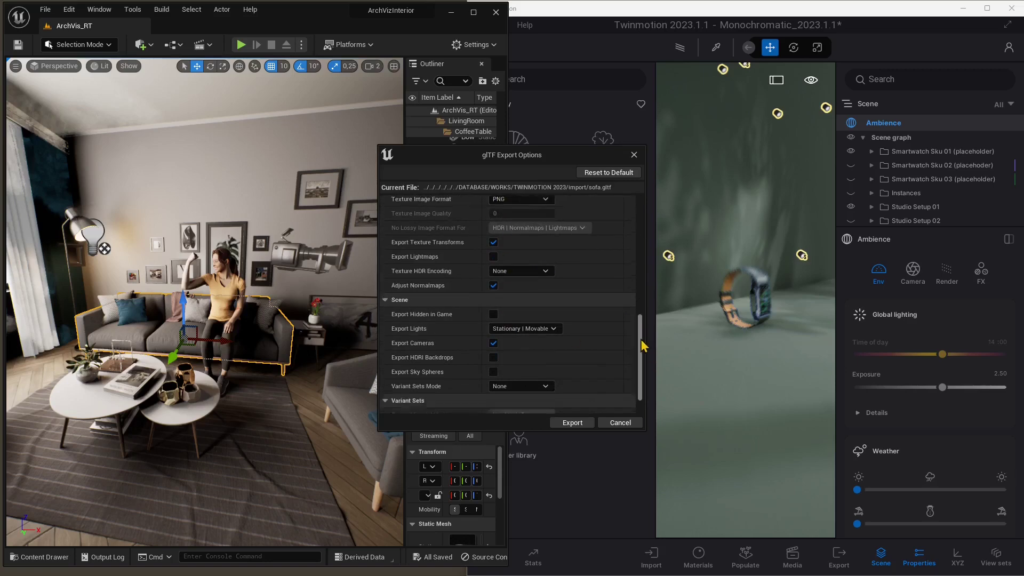
{"action": "left_click", "coordinate": [572, 422]}
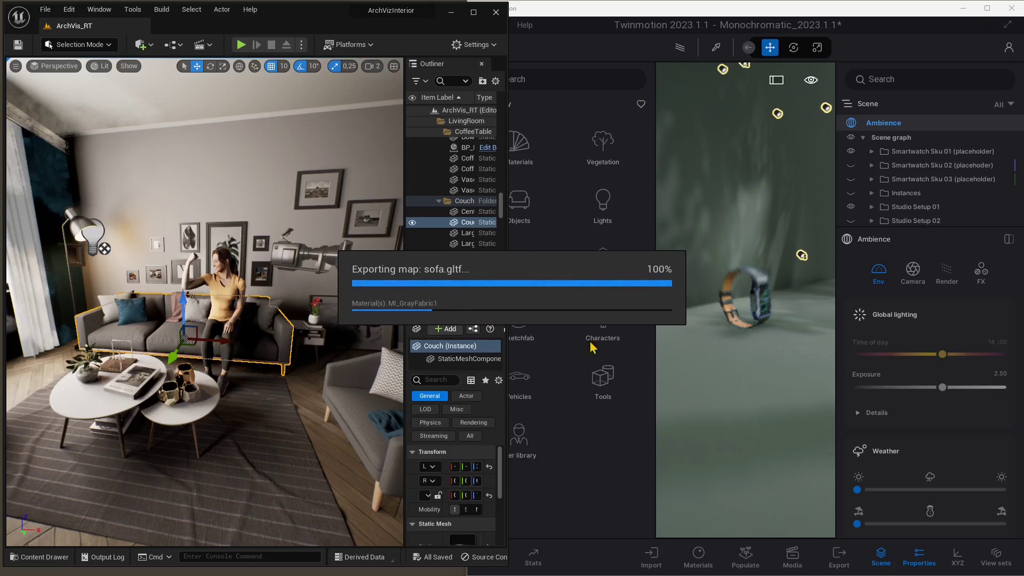
- Hide the library, enlarge the Scene list and delete the Smartwatch Sku 01 group
{"action": "left_click", "coordinate": [695, 224]}
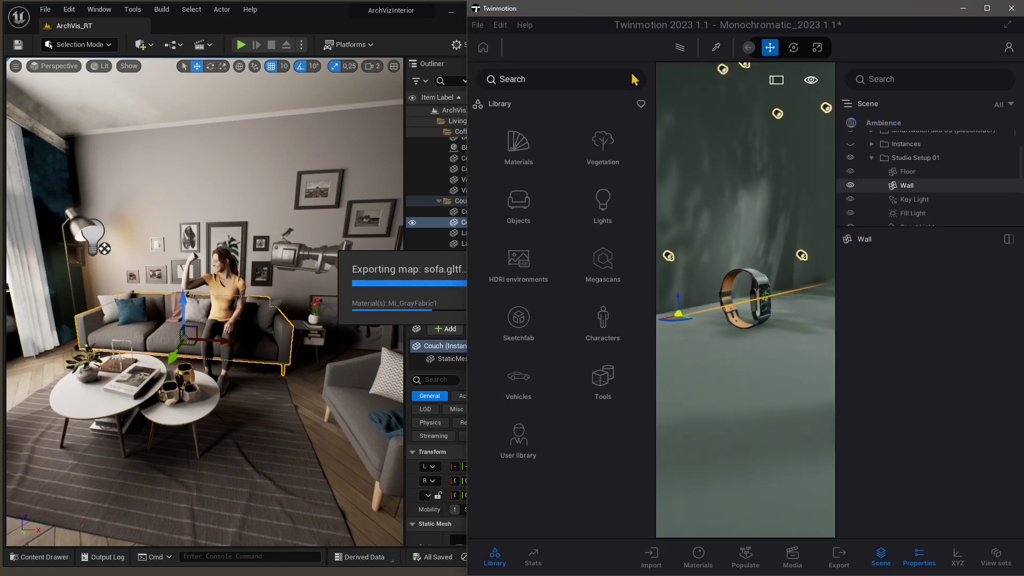
{"action": "left_click", "coordinate": [499, 564]}
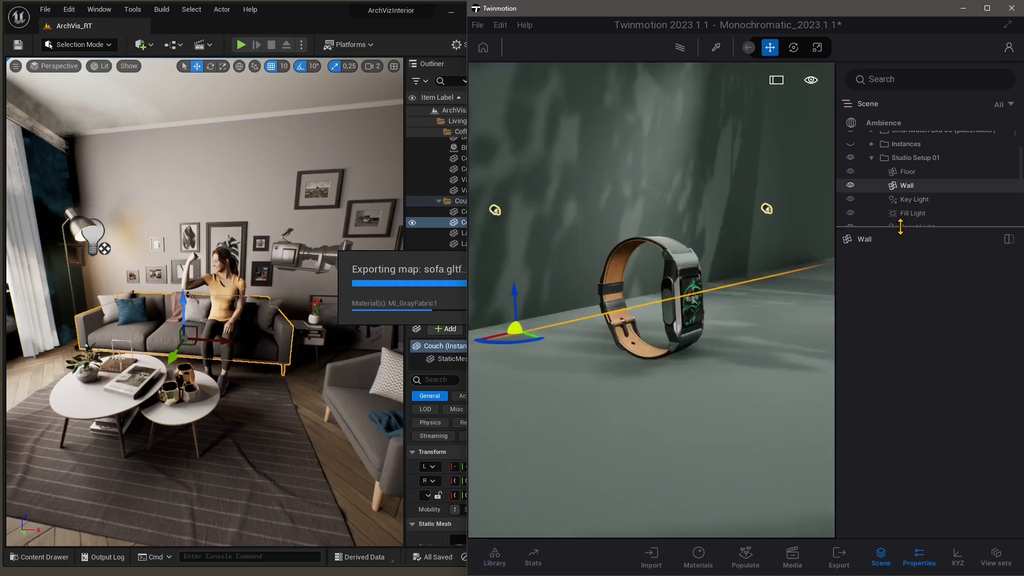
{"action": "left_click_drag", "start_coordinate": [897, 228], "coordinate": [906, 406]}
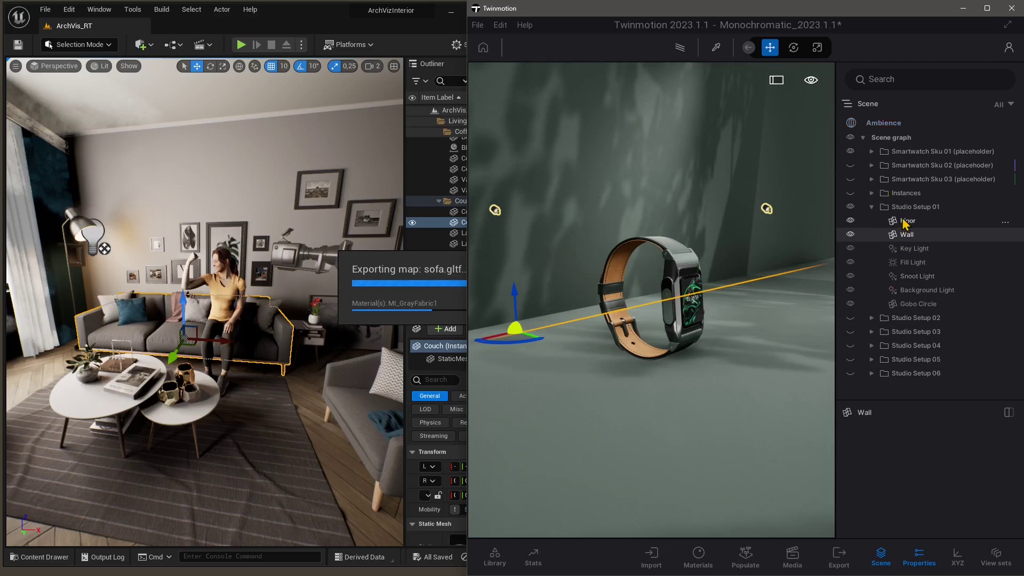
{"action": "left_click", "coordinate": [872, 207]}
{"action": "left_click", "coordinate": [608, 288]}
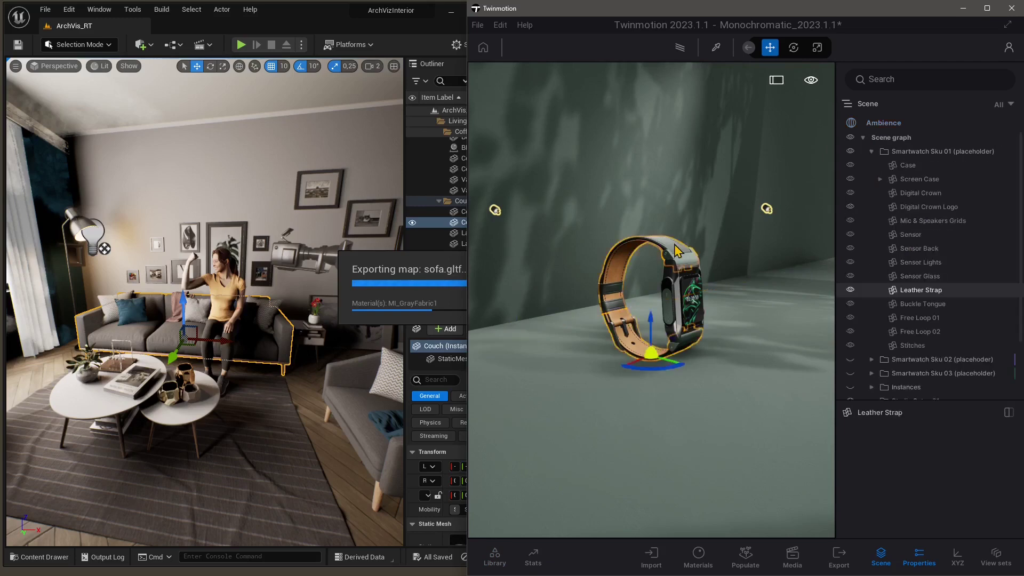
{"action": "left_click", "coordinate": [872, 154]}
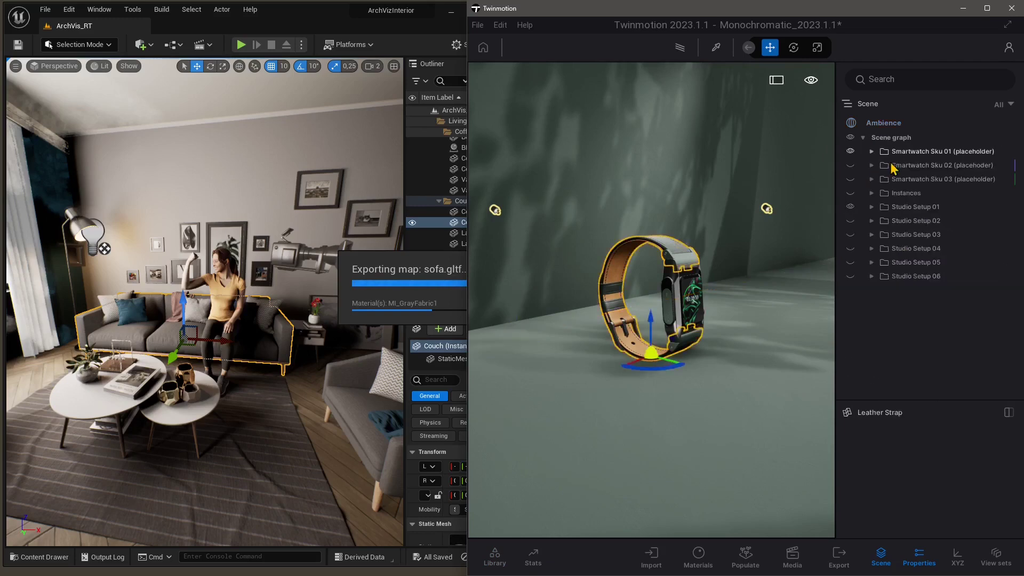
{"action": "left_click", "coordinate": [908, 156]}
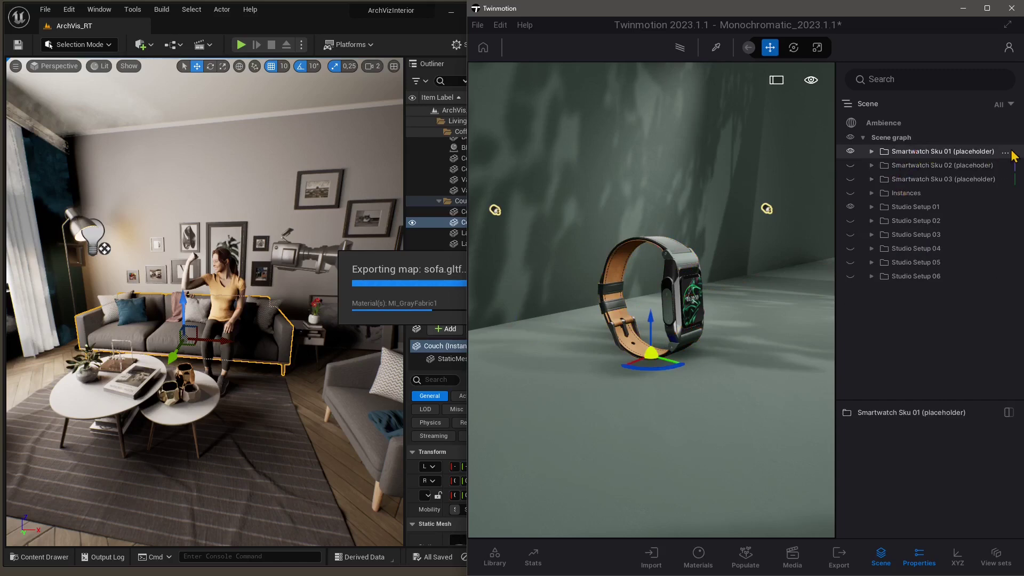
{"action": "key", "text": "Delete"}
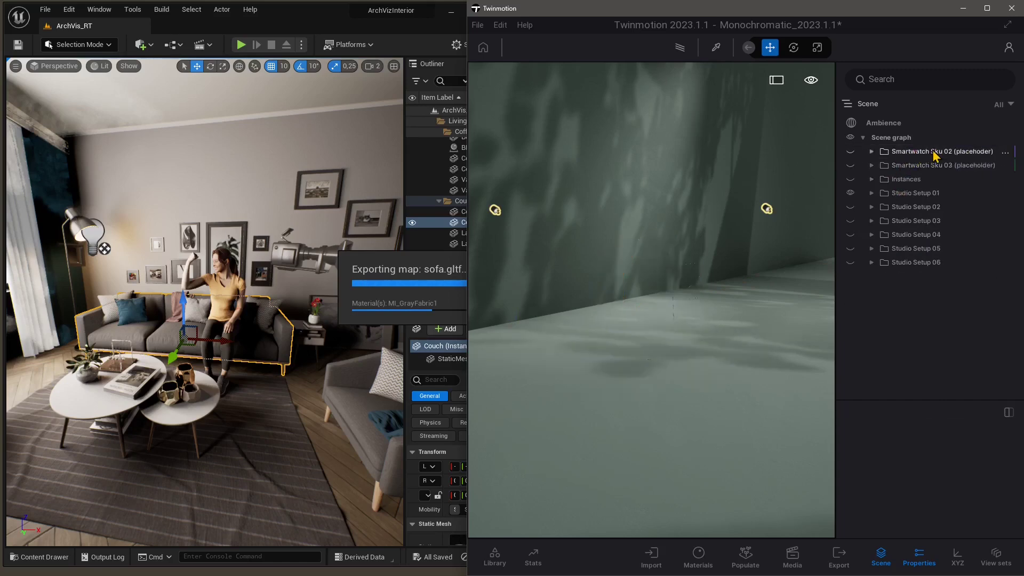
- Select the Smartwatch Sku 03 group, the studio wall and the floor, and orbit along the wall
{"action": "left_click", "coordinate": [934, 164]}
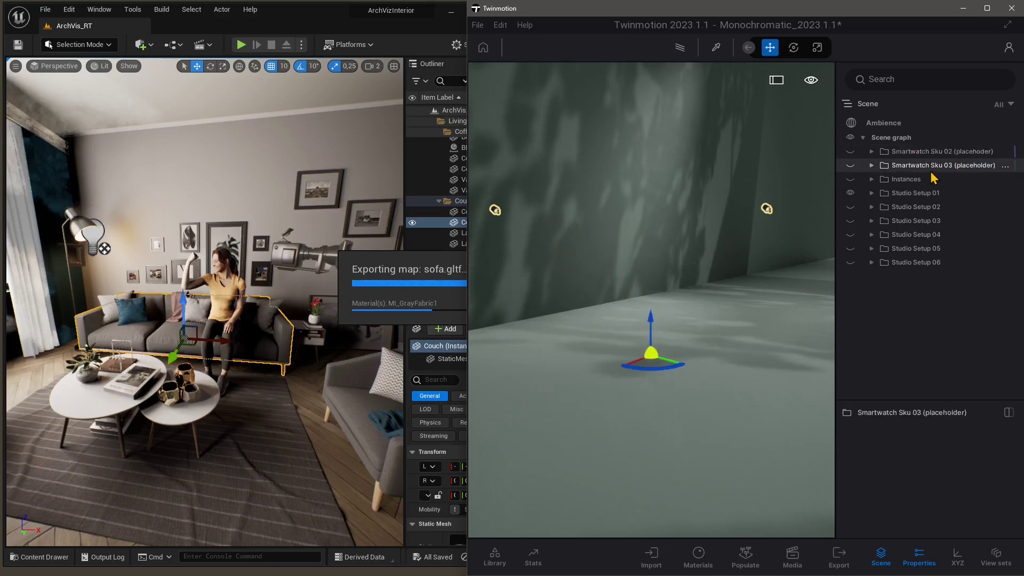
{"action": "left_click", "coordinate": [651, 202]}
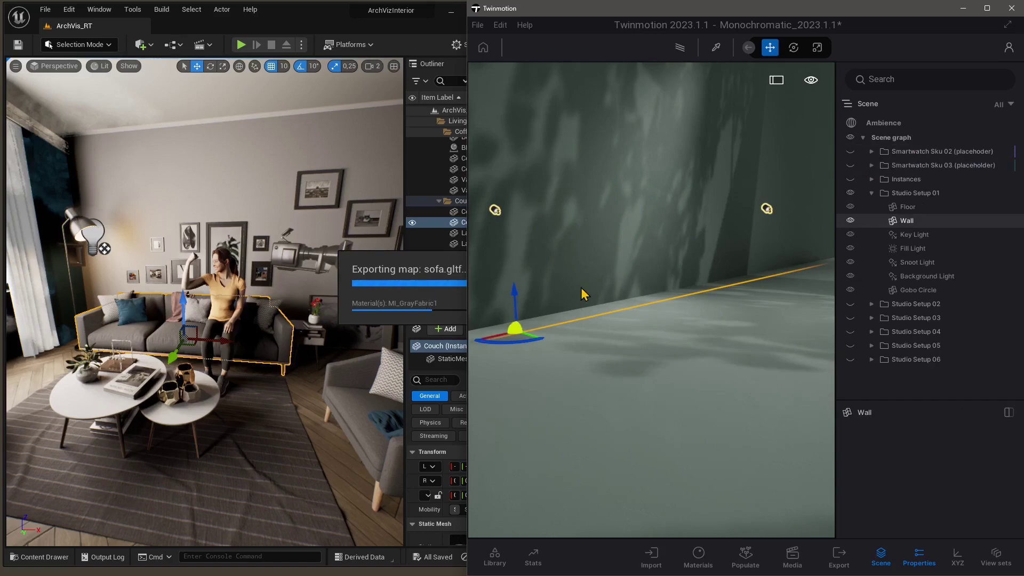
{"action": "left_click", "coordinate": [619, 417]}
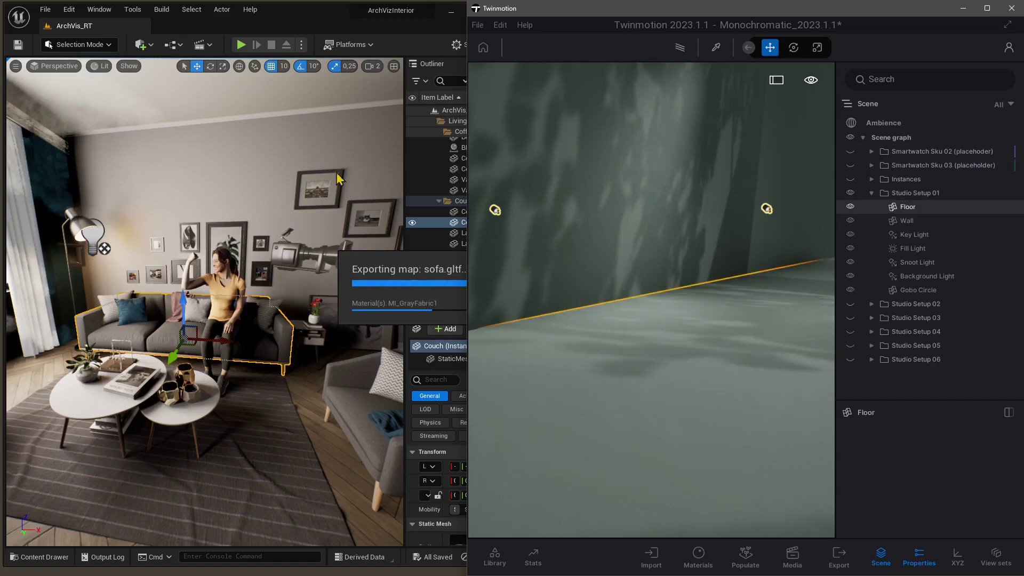
{"action": "left_click", "coordinate": [597, 226]}
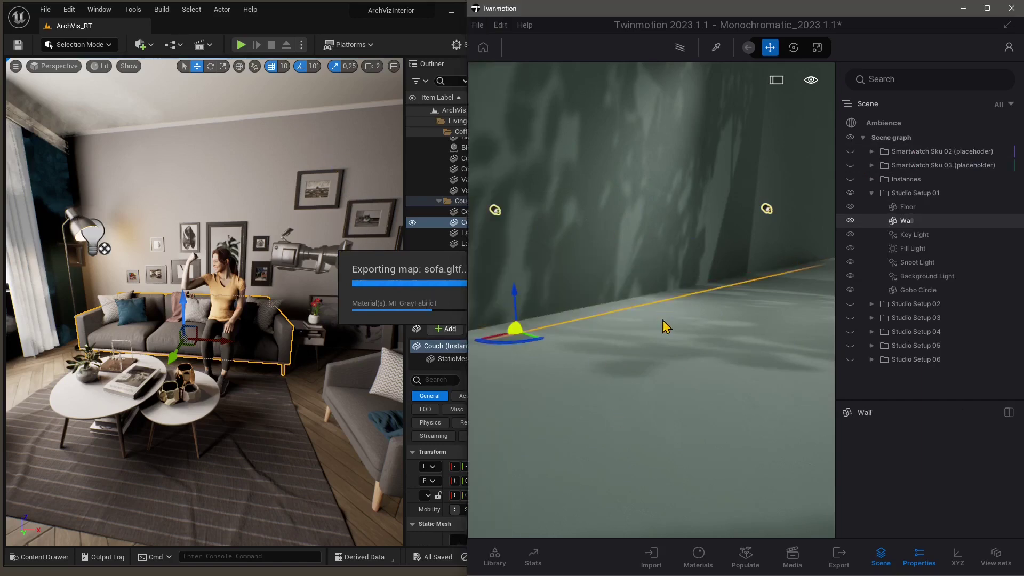
{"action": "mouse_move", "coordinate": [665, 322]}
{"action": "left_mouse_down"}
{"action": "mouse_move", "coordinate": [704, 320]}
{"action": "mouse_move", "coordinate": [660, 334]}
{"action": "left_mouse_up"}
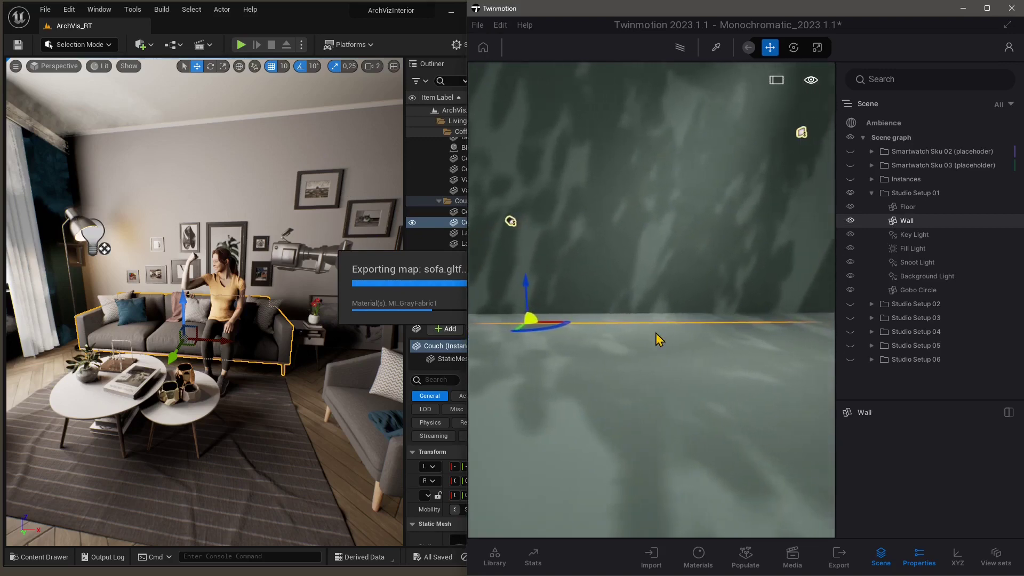
{"action": "left_click", "coordinate": [477, 25]}
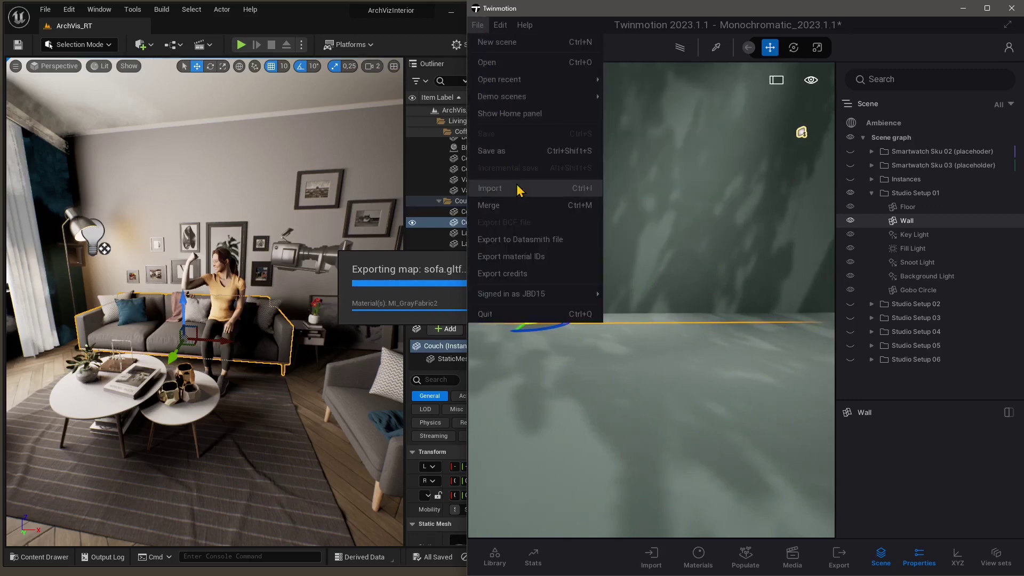
- Start a Geometry import from File > Import and open the file browser
{"action": "left_click", "coordinate": [590, 190]}
{"action": "left_click", "coordinate": [409, 244]}
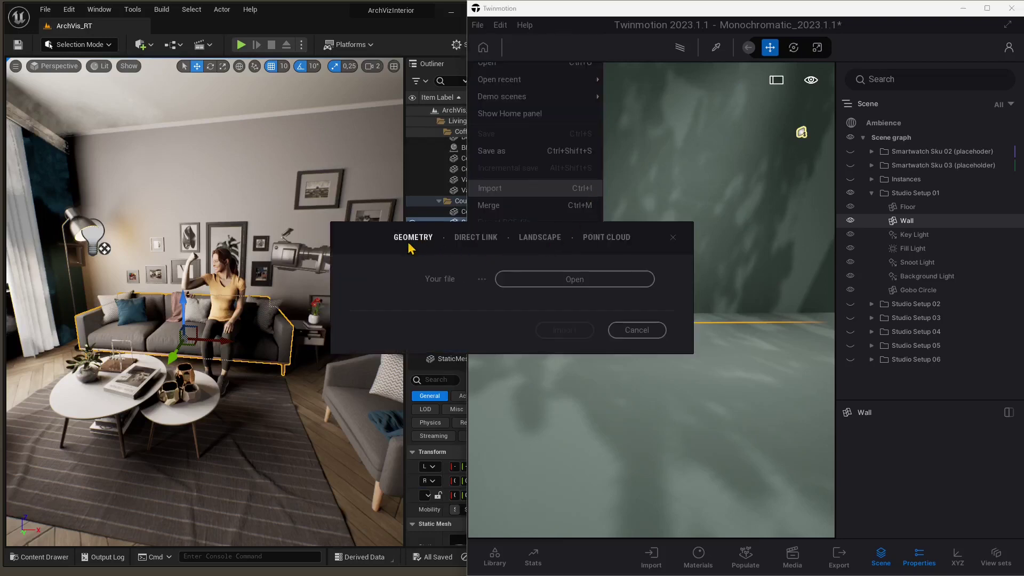
{"action": "left_click", "coordinate": [599, 282]}
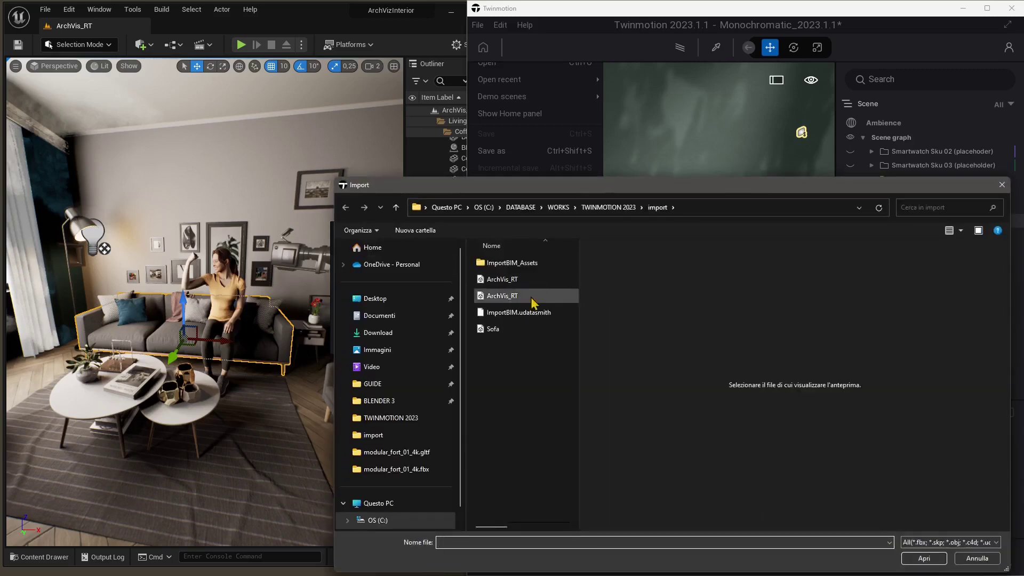
{"action": "left_click_drag", "start_coordinate": [539, 189], "coordinate": [487, 157]}
- Select the Sofa file and confirm in its Properties that it is an FBX
{"action": "left_click", "coordinate": [436, 294]}
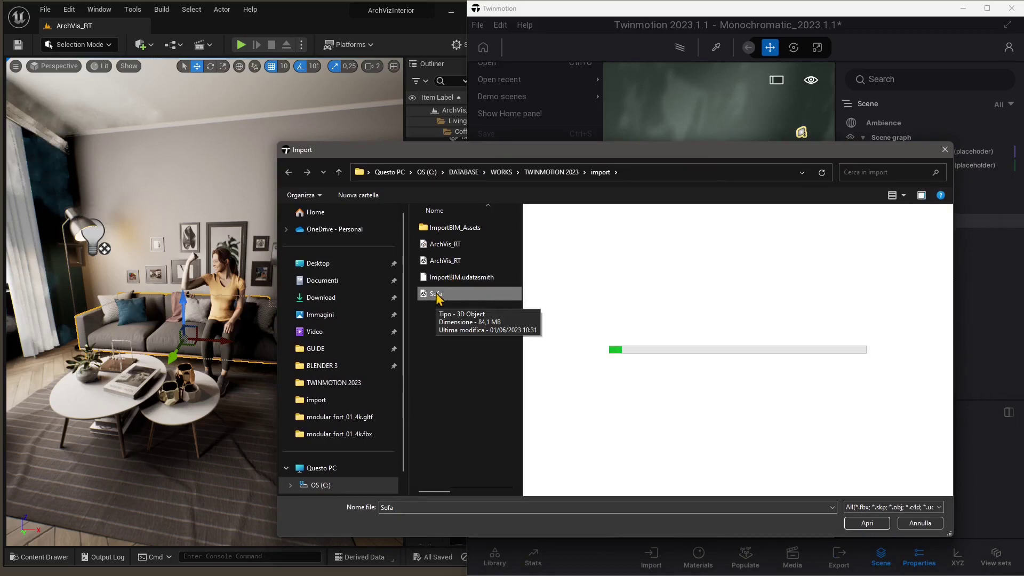
{"action": "right_click", "coordinate": [436, 296]}
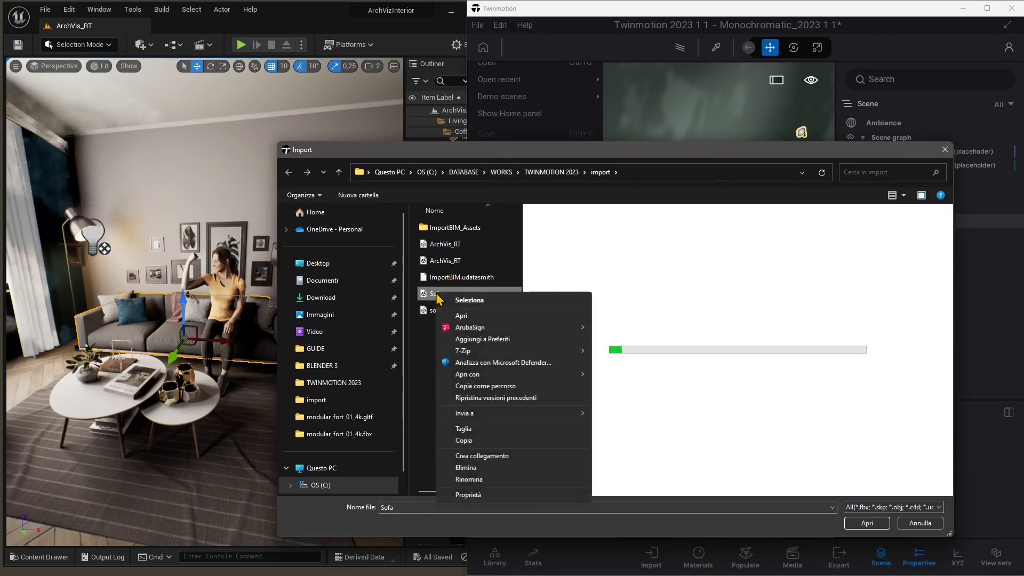
{"action": "left_click", "coordinate": [468, 495]}
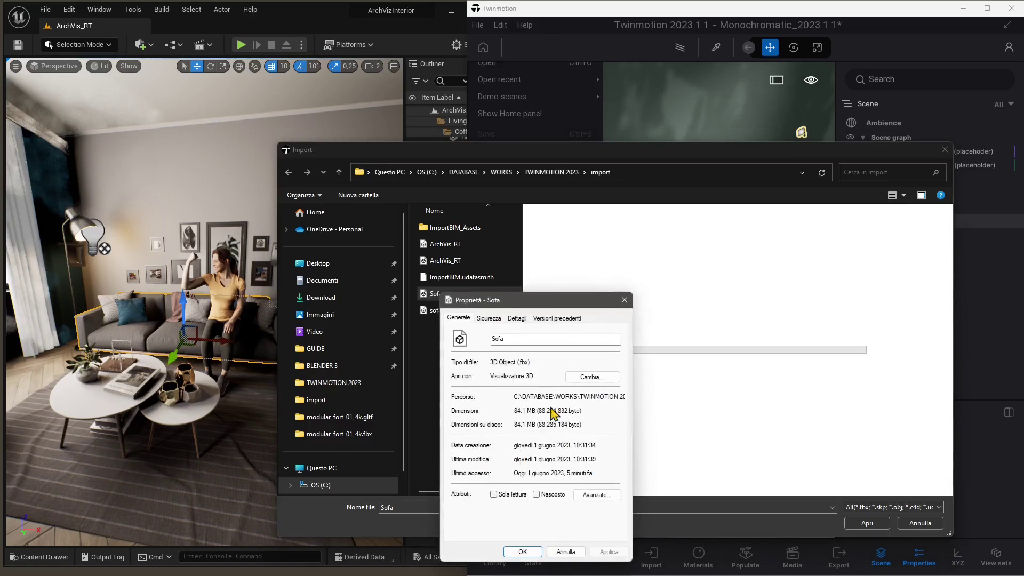
{"action": "left_click_drag", "start_coordinate": [533, 363], "coordinate": [489, 363]}
{"action": "left_click", "coordinate": [624, 299]}
- Confirm Sofa.fbx and import it into the scene
{"action": "left_click", "coordinate": [866, 523]}
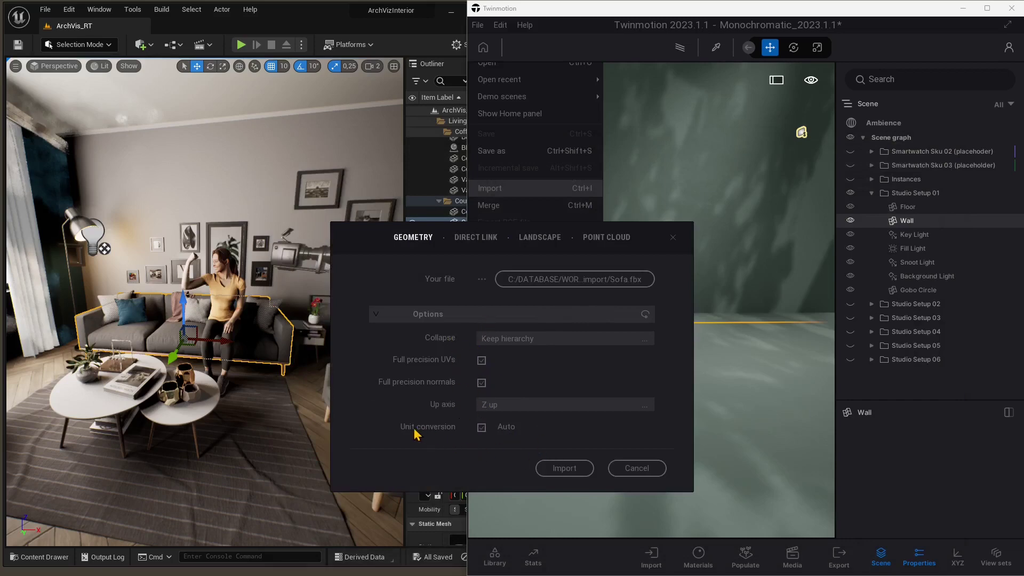
{"action": "left_click", "coordinate": [570, 472]}
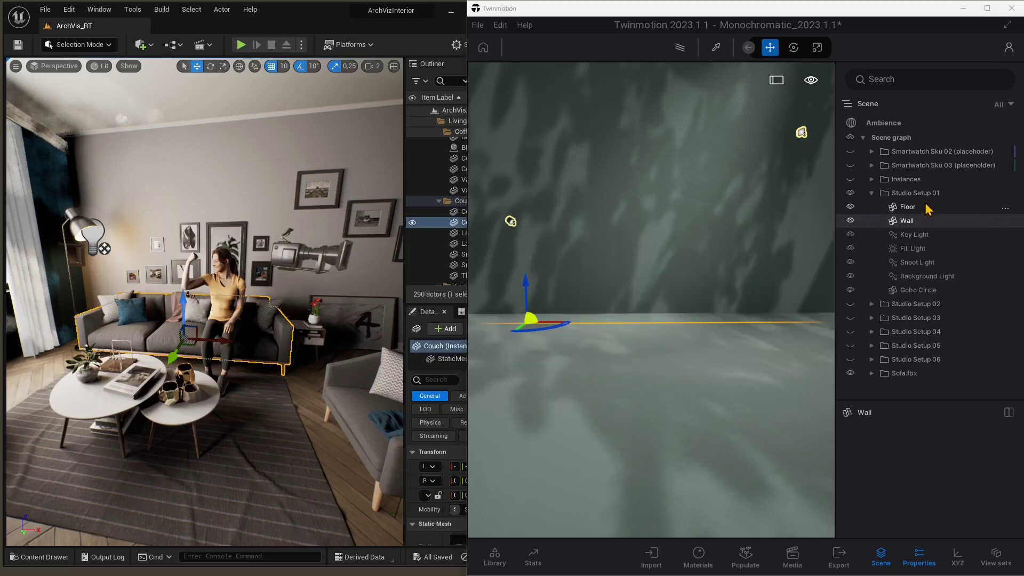
- Expand Sofa.fbx, focus the Couch object and lower it onto the studio floor
{"action": "left_click", "coordinate": [903, 375]}
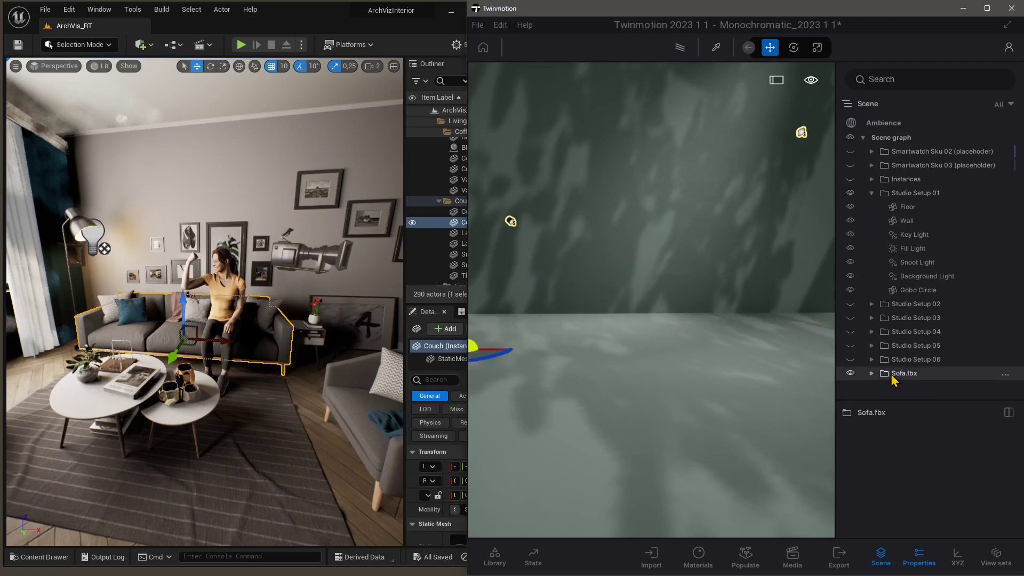
{"action": "left_click", "coordinate": [872, 373]}
{"action": "left_click", "coordinate": [901, 387]}
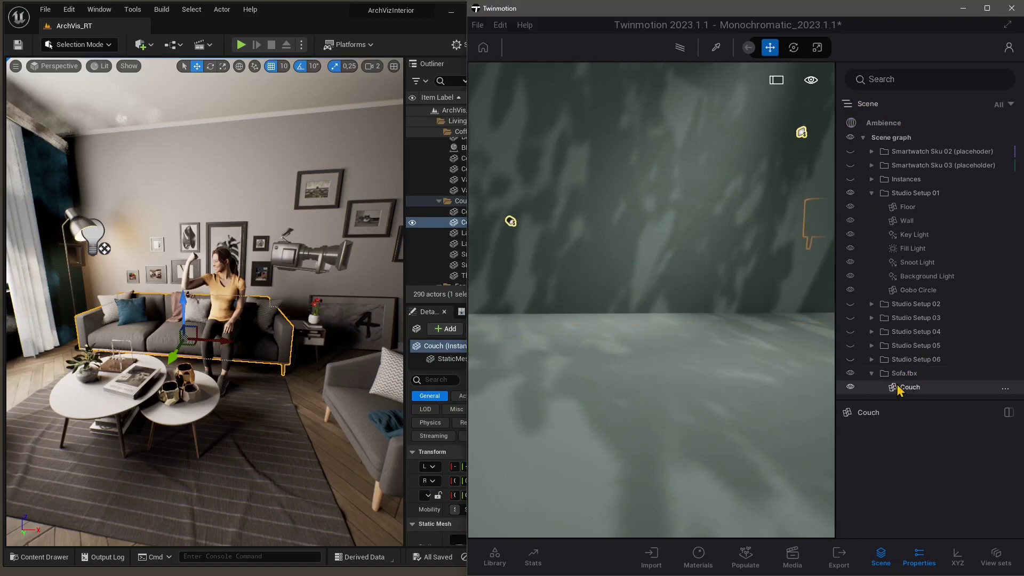
{"action": "double_click", "coordinate": [909, 388]}
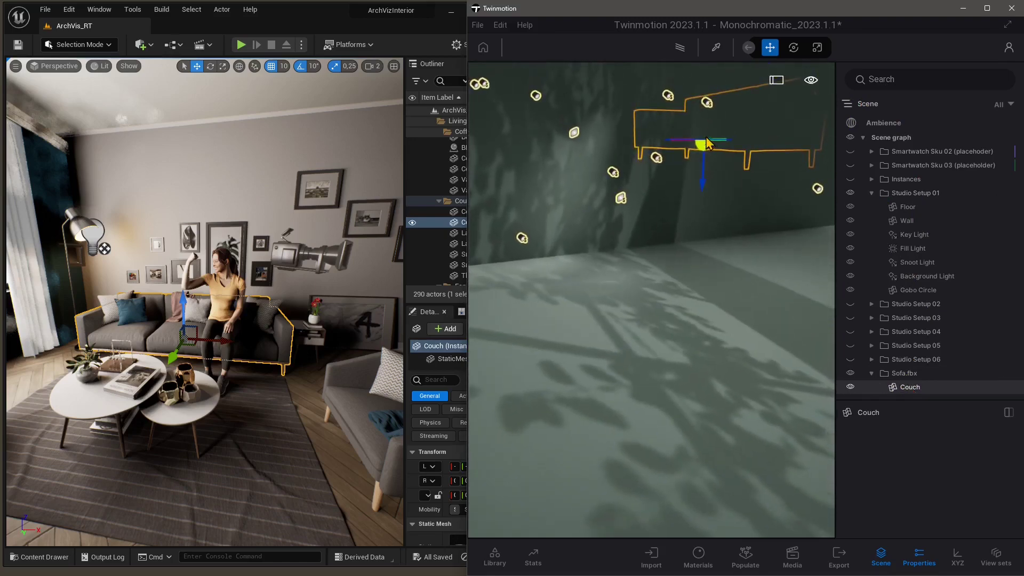
{"action": "left_click_drag", "start_coordinate": [688, 151], "coordinate": [643, 286]}
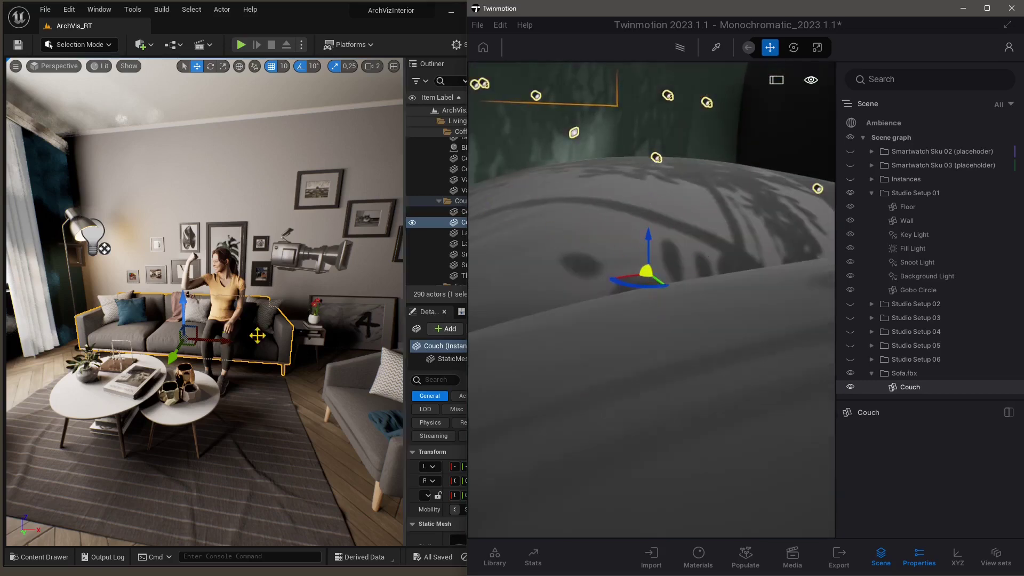
{"action": "mouse_move", "coordinate": [647, 281]}
{"action": "left_mouse_down"}
{"action": "mouse_move", "coordinate": [675, 168]}
{"action": "mouse_move", "coordinate": [655, 299]}
{"action": "mouse_move", "coordinate": [657, 227]}
{"action": "mouse_move", "coordinate": [658, 273]}
{"action": "left_mouse_up"}
- Zoom to the Couch and rotate it to 0.00 so it faces forward along the wall
{"action": "key", "text": "ctrl+z"}
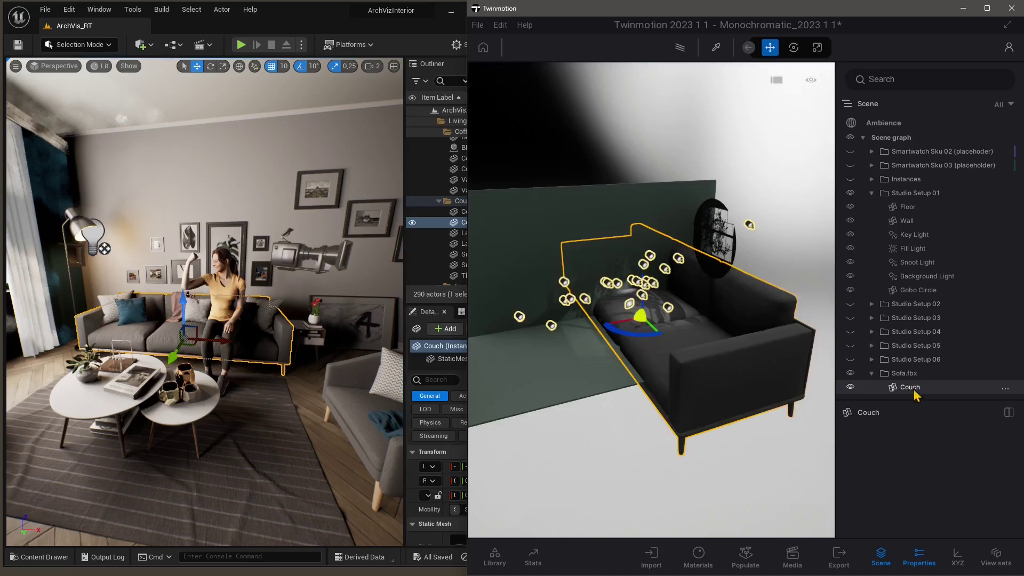
{"action": "left_click", "coordinate": [1006, 389]}
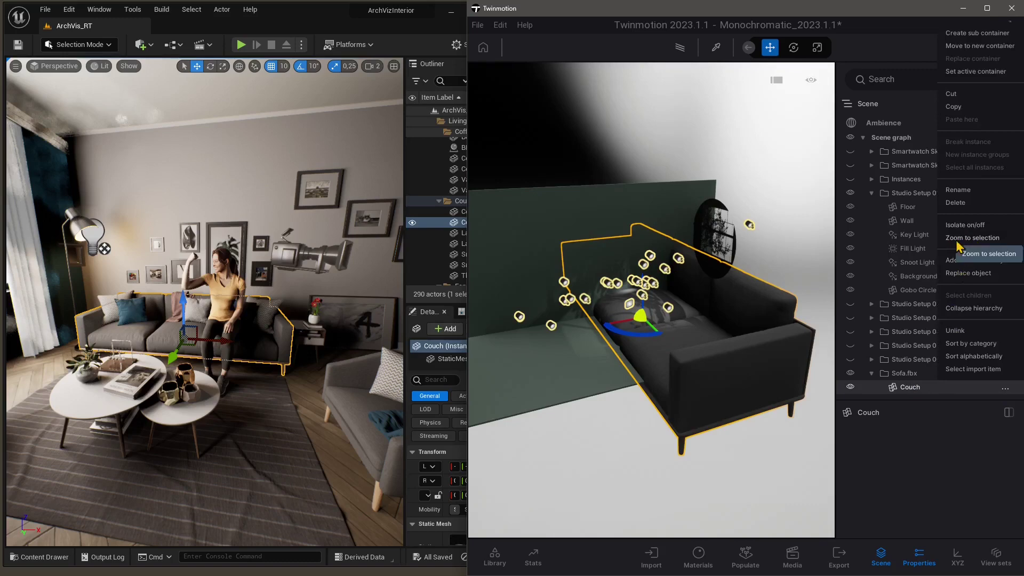
{"action": "left_click", "coordinate": [976, 239]}
{"action": "left_click_drag", "start_coordinate": [651, 341], "coordinate": [614, 334]}
{"action": "left_click_drag", "start_coordinate": [555, 315], "coordinate": [599, 356]}
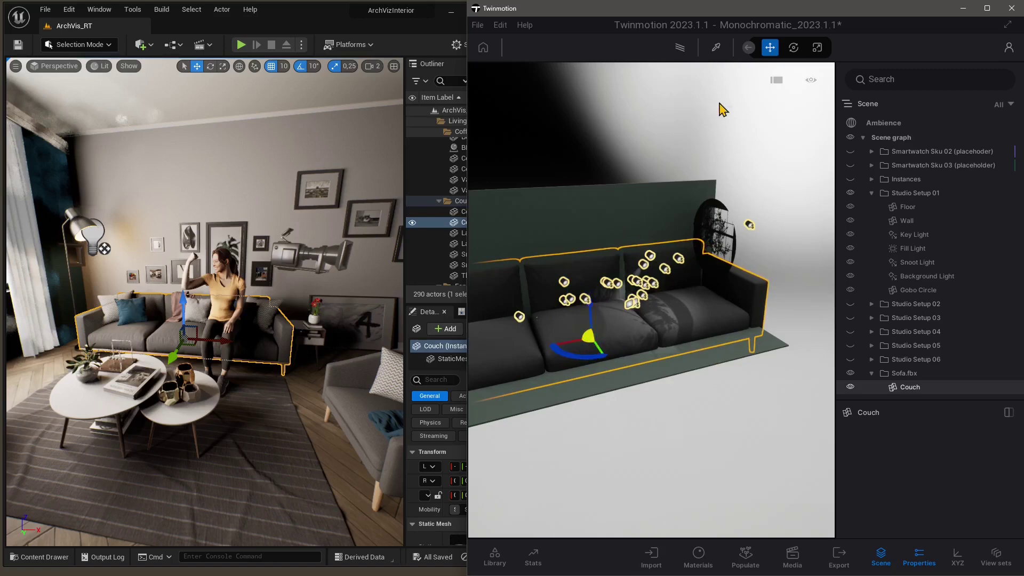
- Scale the couch down to about half its size and frame it
{"action": "left_click", "coordinate": [814, 52]}
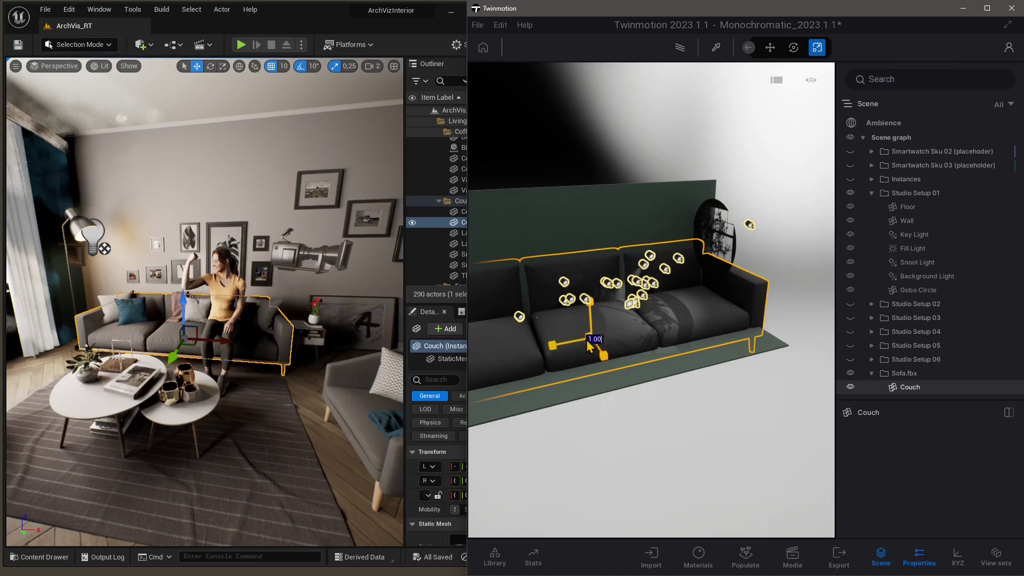
{"action": "left_click_drag", "start_coordinate": [588, 346], "coordinate": [534, 500]}
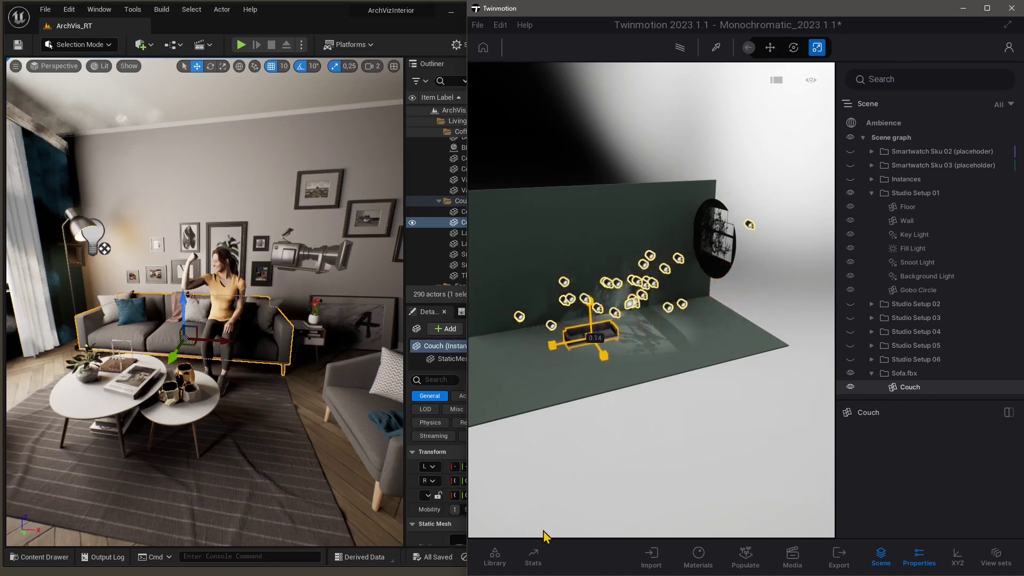
{"action": "left_click_drag", "start_coordinate": [545, 537], "coordinate": [555, 530]}
{"action": "left_click_drag", "start_coordinate": [596, 407], "coordinate": [566, 405]}
{"action": "key", "text": "f"}
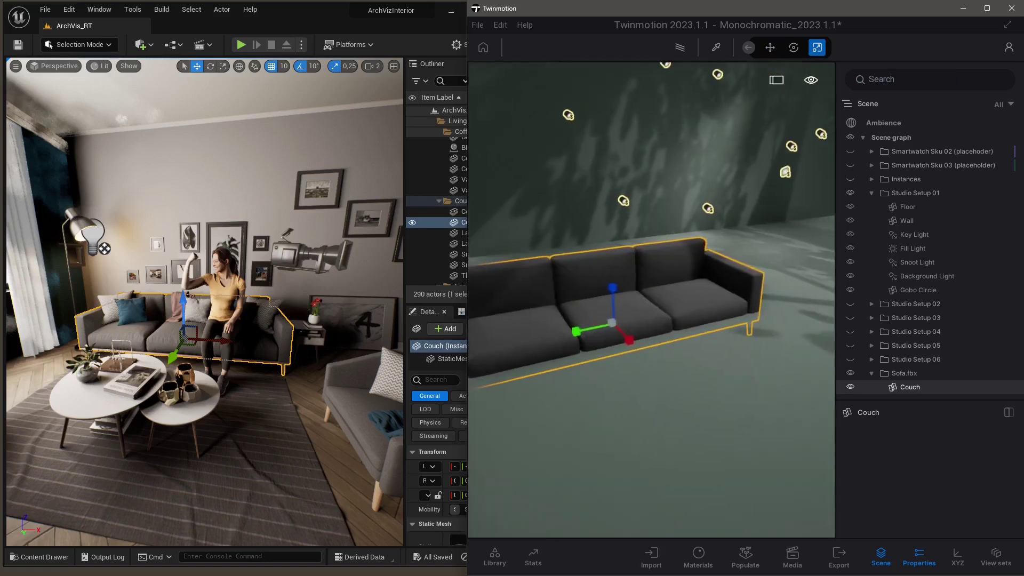
- Slide the couch back and left toward the wall, raising it slightly
{"action": "left_click", "coordinate": [771, 48]}
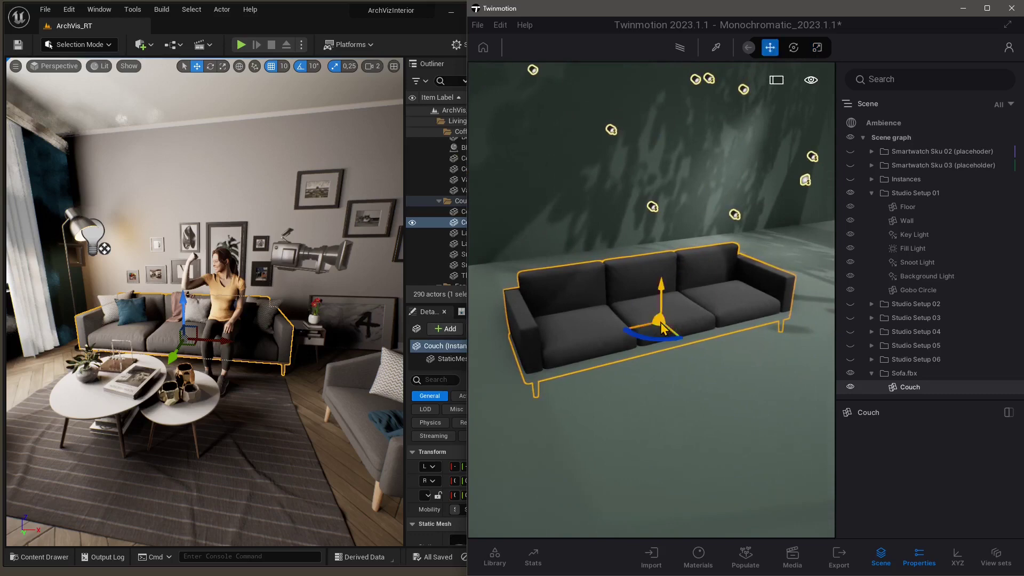
{"action": "left_click_drag", "start_coordinate": [661, 328], "coordinate": [563, 301]}
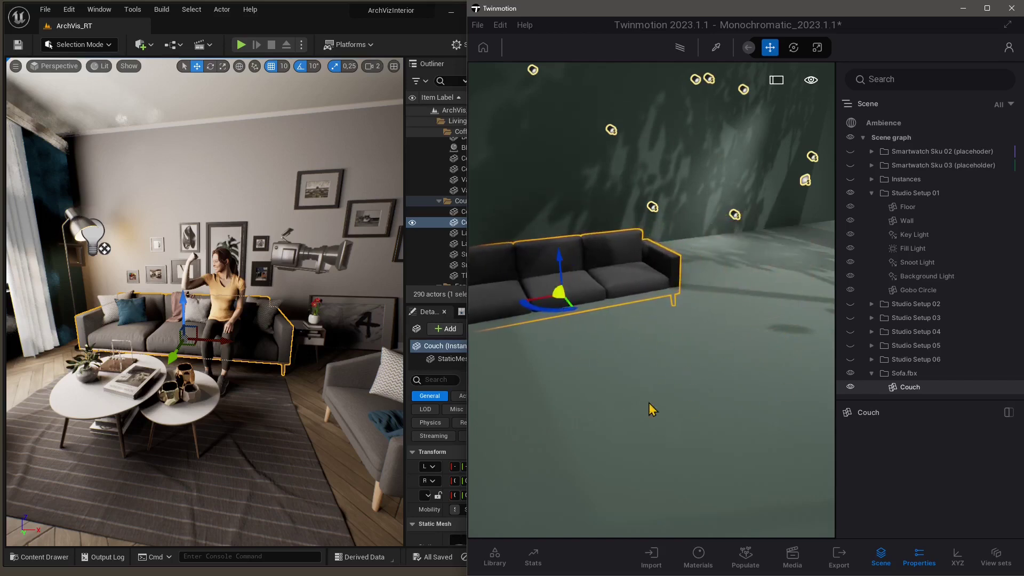
{"action": "left_click_drag", "start_coordinate": [558, 266], "coordinate": [563, 248]}
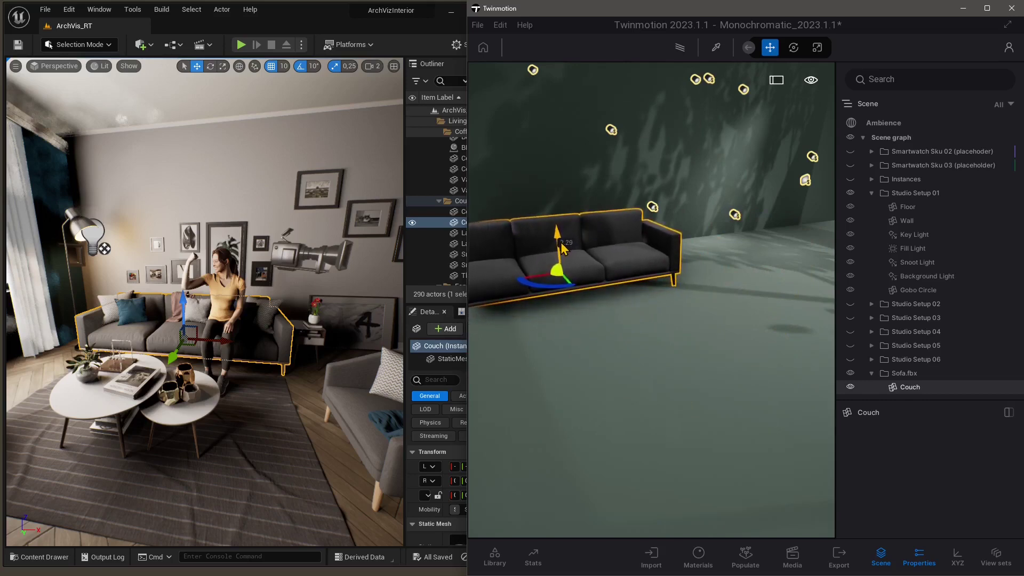
- Pull the view back to show both the couch and the studio wall
{"action": "left_click", "coordinate": [611, 303]}
{"action": "left_click", "coordinate": [576, 196]}
{"action": "right_click_drag", "start_coordinate": [617, 286], "coordinate": [784, 77]}
{"action": "right_click_drag", "start_coordinate": [544, 278], "coordinate": [527, 278]}
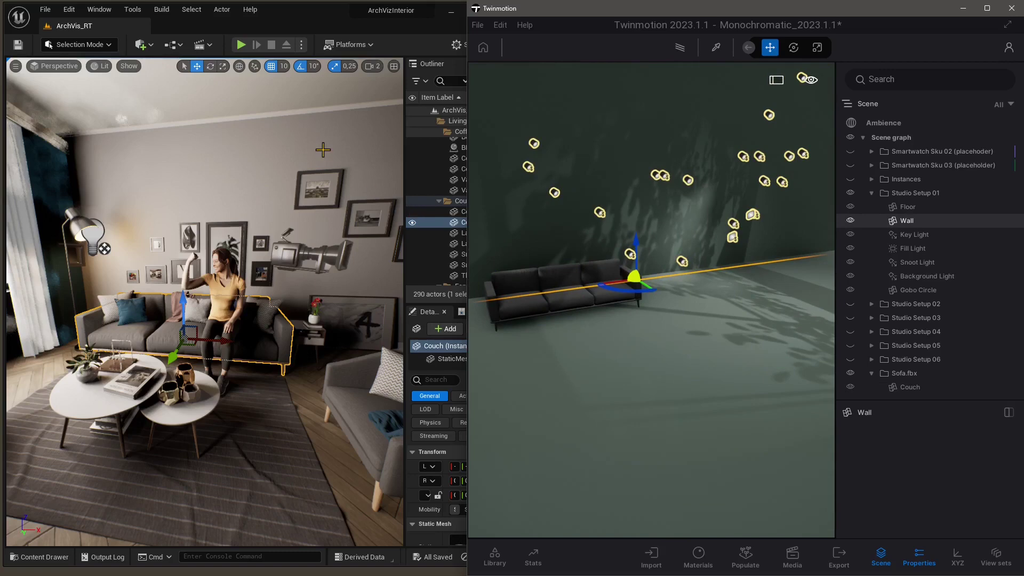
- Import sofa.gltf as a new geometry import
{"action": "left_click", "coordinate": [485, 27]}
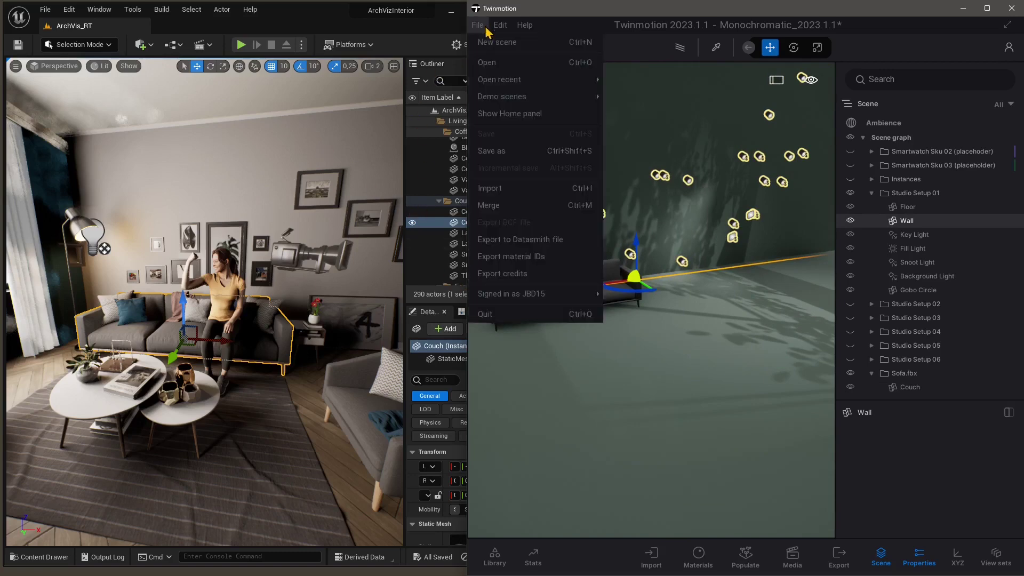
{"action": "left_click", "coordinate": [504, 190]}
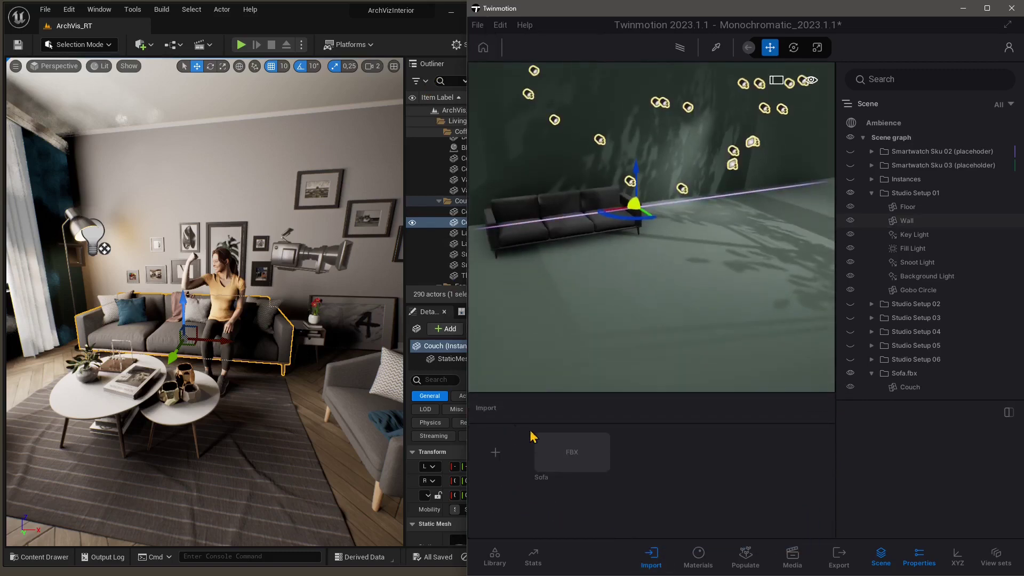
{"action": "left_click", "coordinate": [501, 466]}
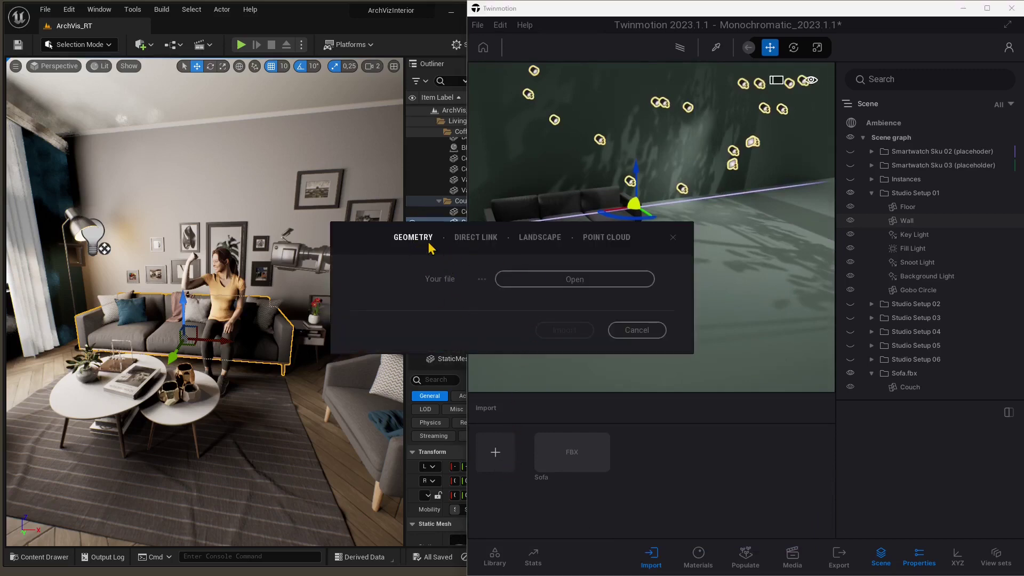
{"action": "left_click", "coordinate": [565, 291]}
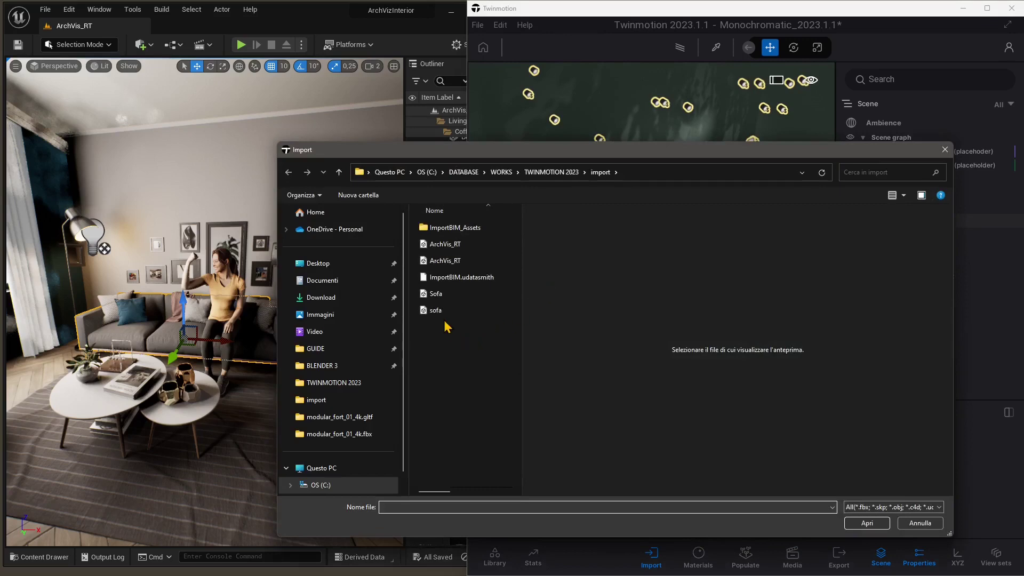
{"action": "left_click", "coordinate": [445, 311]}
{"action": "left_click", "coordinate": [867, 522]}
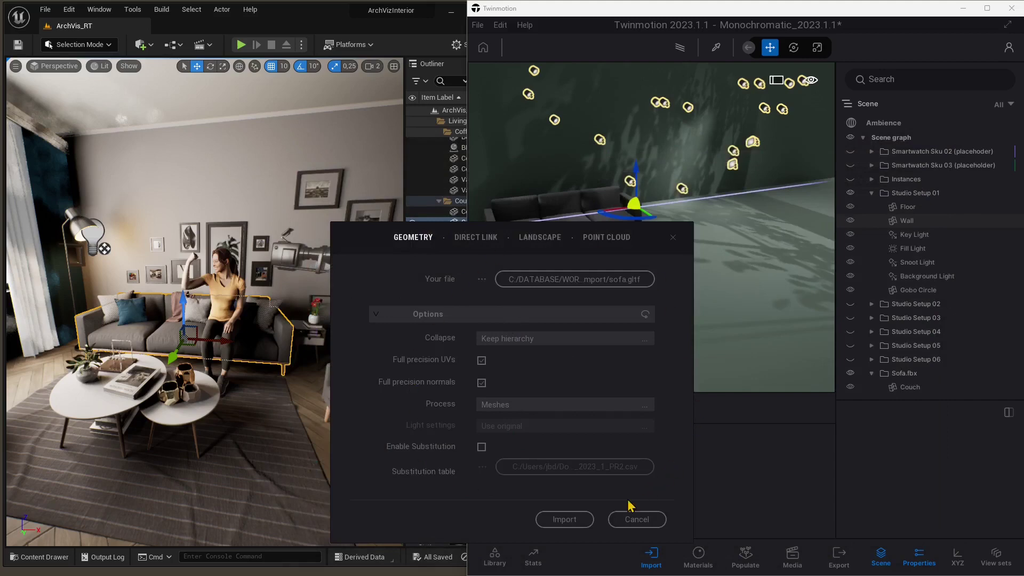
{"action": "left_click", "coordinate": [589, 520]}
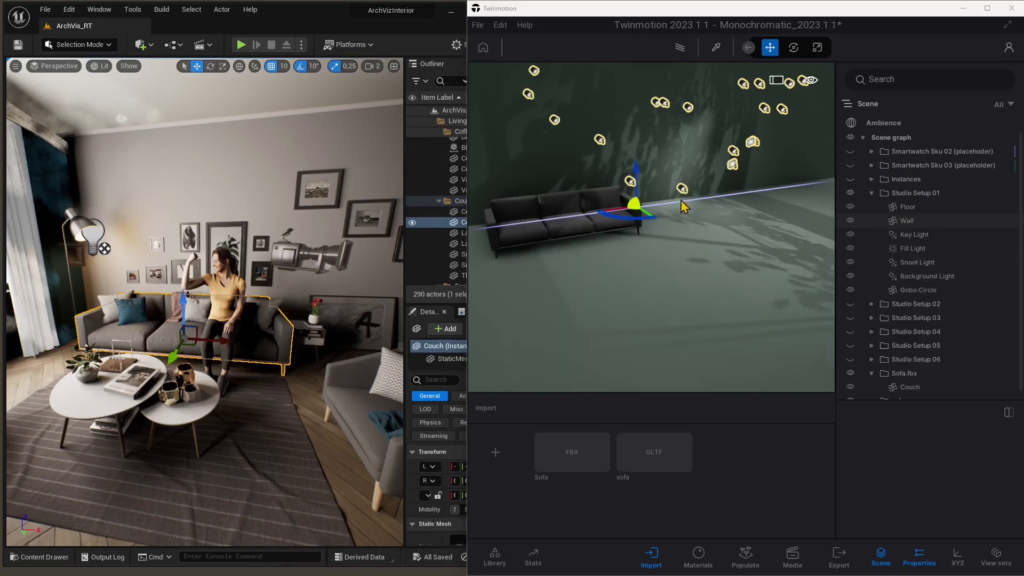
- Nudge the glTF sofa forward and frame its Couch_StaticMeshComponent0 mesh
{"action": "scroll", "coordinate": [889, 351], "scroll_direction": "down", "scroll_amount": 1}
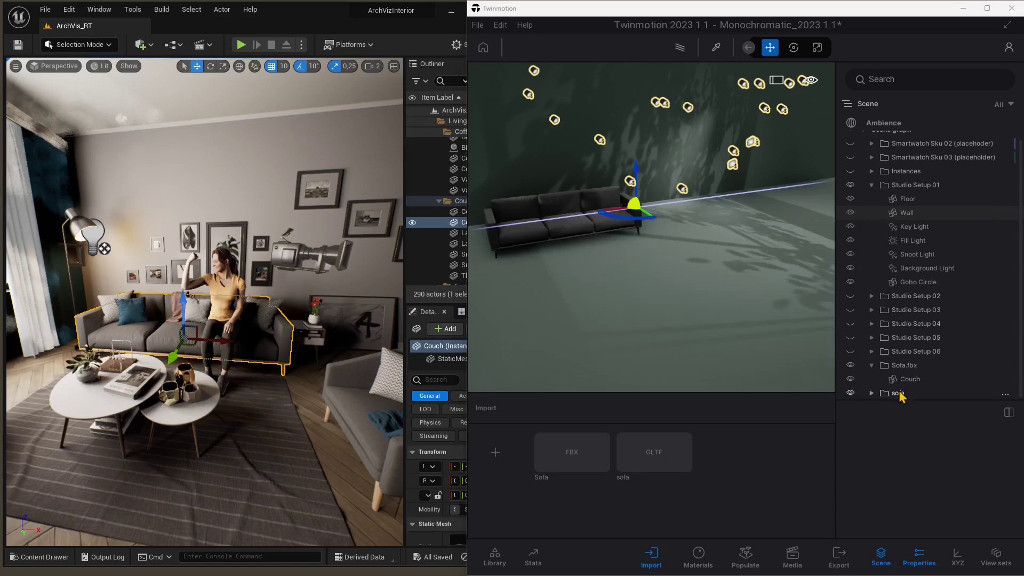
{"action": "left_click", "coordinate": [898, 393]}
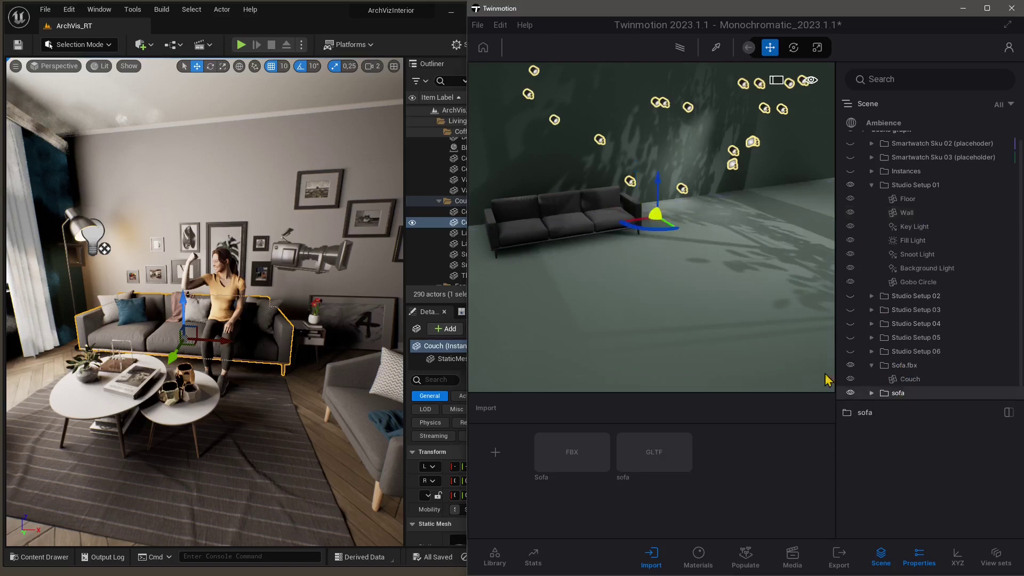
{"action": "left_click_drag", "start_coordinate": [637, 221], "coordinate": [693, 266]}
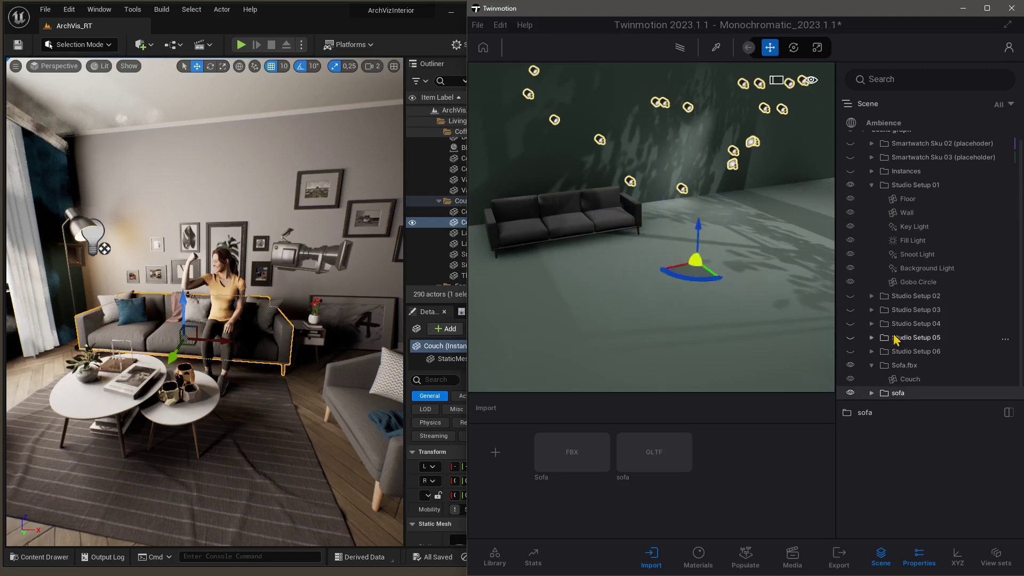
{"action": "left_click", "coordinate": [871, 393]}
{"action": "left_click", "coordinate": [922, 396]}
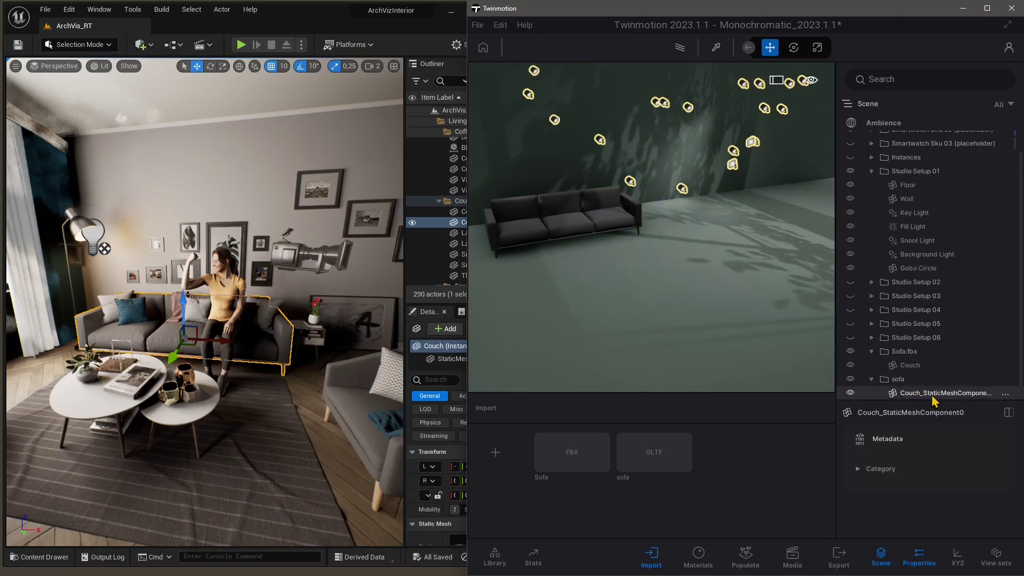
{"action": "key", "text": "f"}
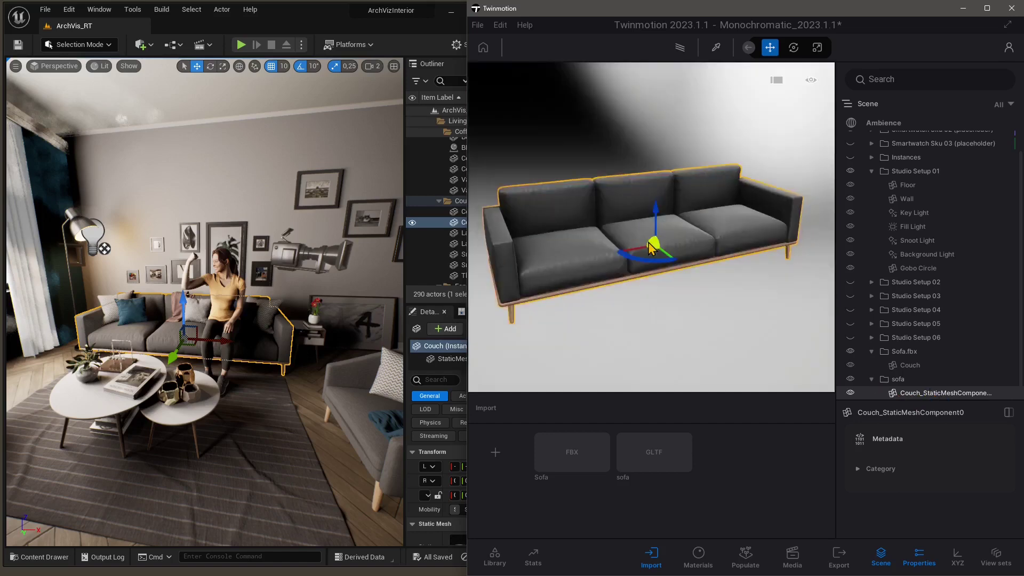
{"action": "left_click_drag", "start_coordinate": [695, 292], "coordinate": [646, 274]}
- Move the glTF sofa over to the studio floor in front of the wall
{"action": "scroll", "coordinate": [648, 272], "scroll_direction": "down", "scroll_amount": 3}
{"action": "scroll", "coordinate": [721, 291], "scroll_direction": "up", "scroll_amount": 4}
{"action": "scroll", "coordinate": [683, 278], "scroll_direction": "down", "scroll_amount": 3}
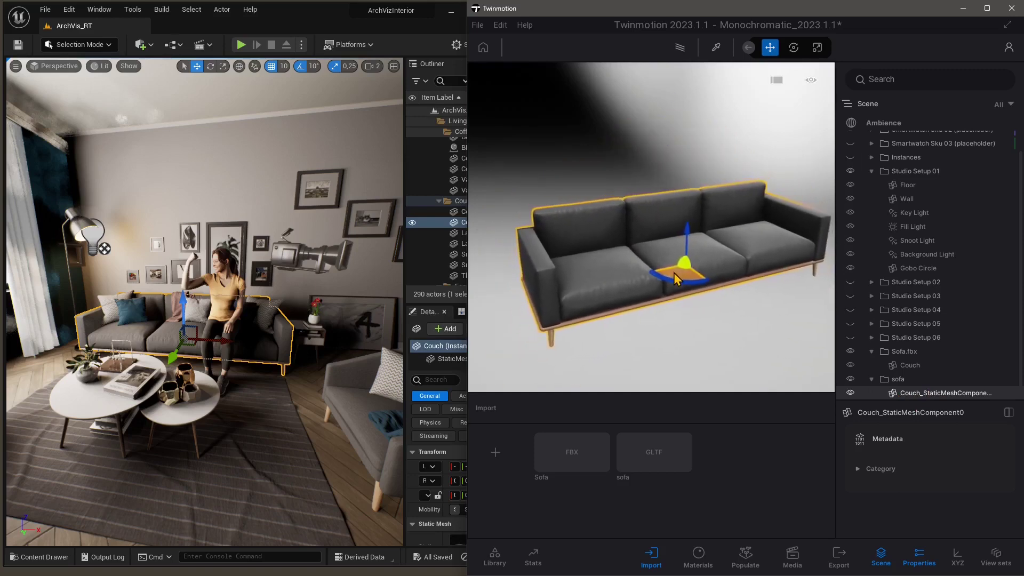
{"action": "scroll", "coordinate": [693, 298], "scroll_direction": "up", "scroll_amount": 4}
{"action": "scroll", "coordinate": [717, 328], "scroll_direction": "down", "scroll_amount": 3}
{"action": "right_click_drag", "start_coordinate": [718, 328], "coordinate": [494, 274]}
{"action": "left_click_drag", "start_coordinate": [495, 275], "coordinate": [809, 208]}
- Raise the glTF sofa and scale it down to 0.80 beside the FBX couch
{"action": "key", "text": "f"}
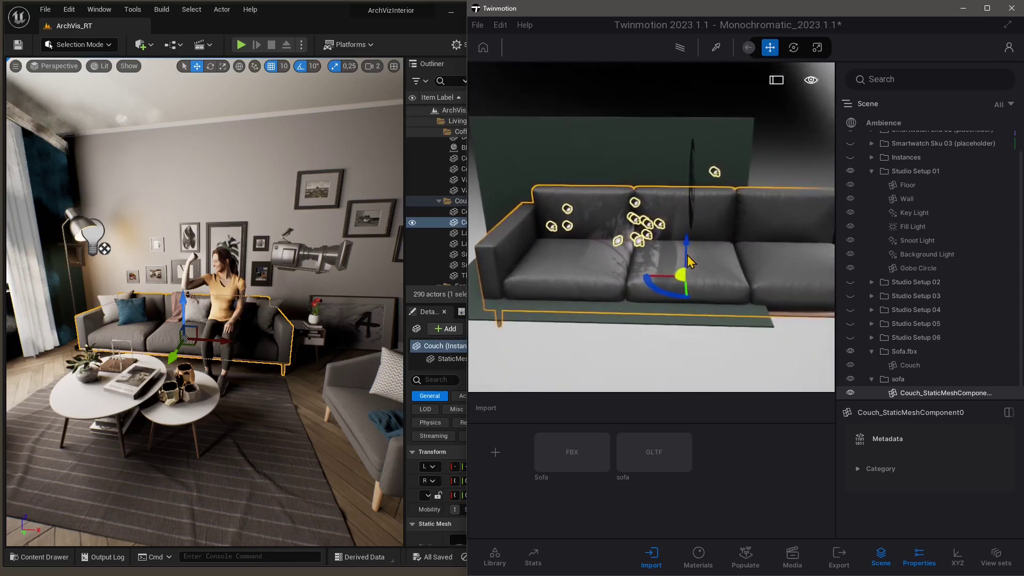
{"action": "left_click_drag", "start_coordinate": [688, 250], "coordinate": [690, 219]}
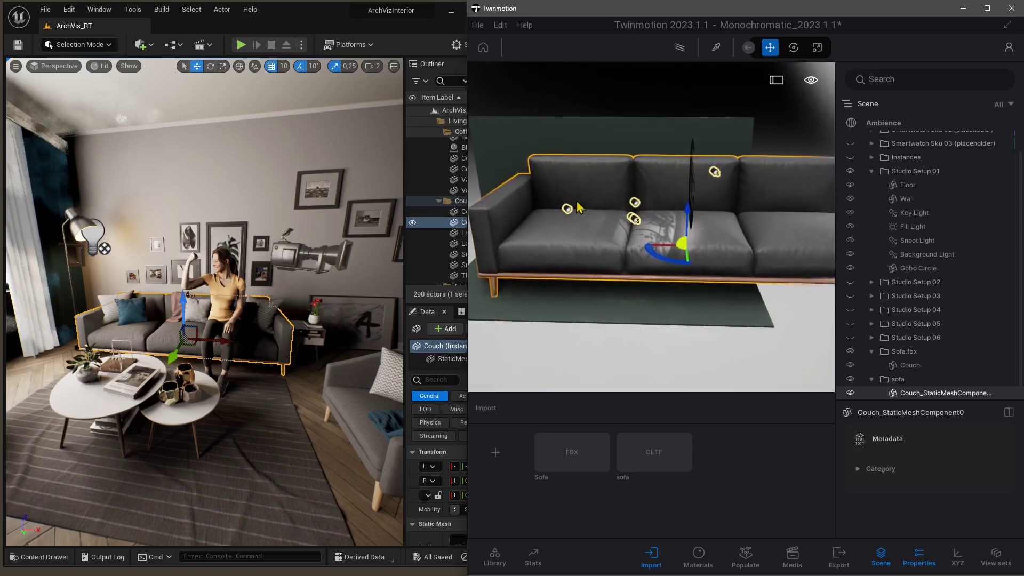
{"action": "left_click", "coordinate": [817, 47]}
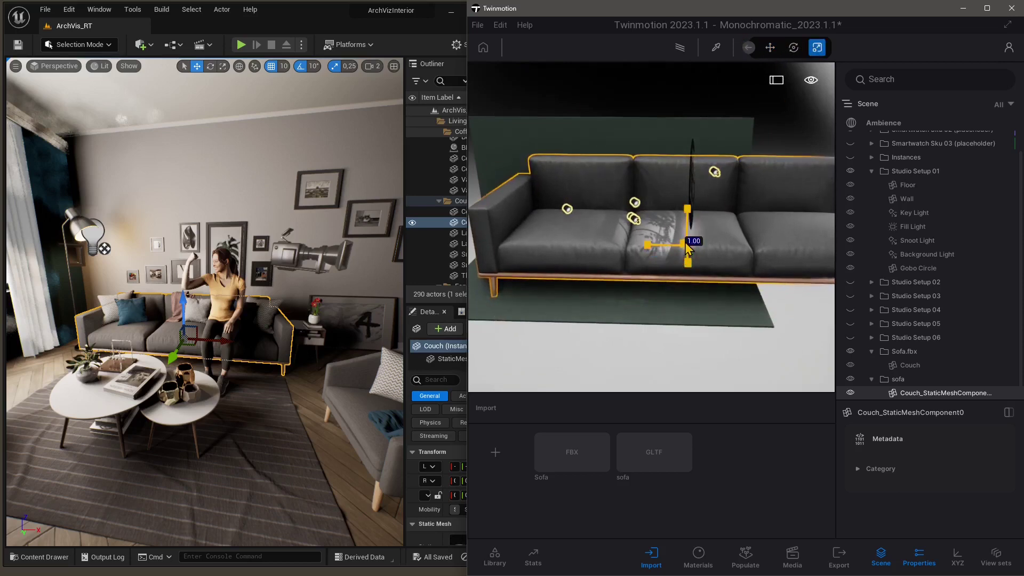
{"action": "left_click_drag", "start_coordinate": [685, 244], "coordinate": [625, 385]}
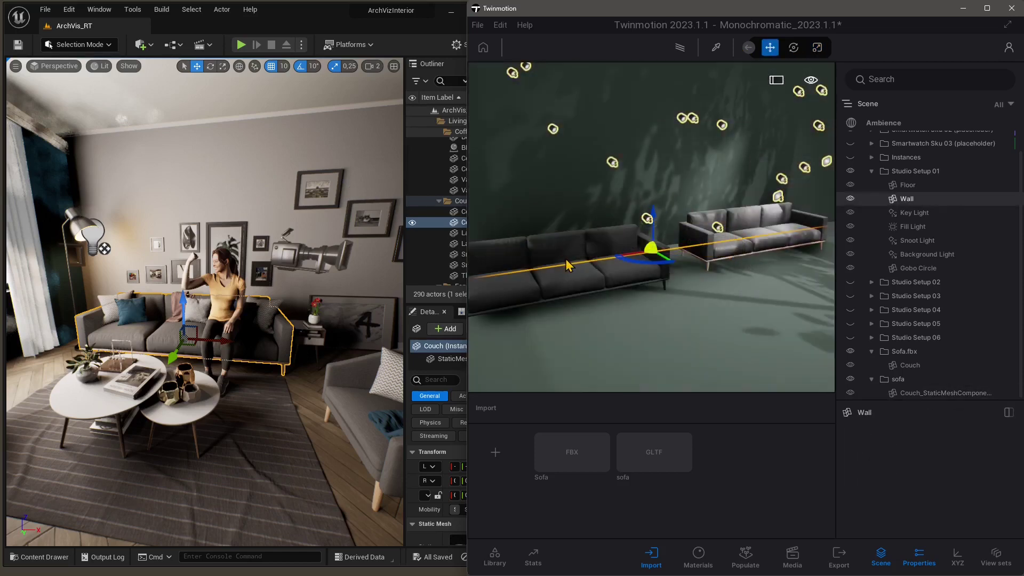
- Bring the ArchVis_RT Unreal editor in front of Twinmotion and dismiss its File menu
{"action": "left_click", "coordinate": [46, 9]}
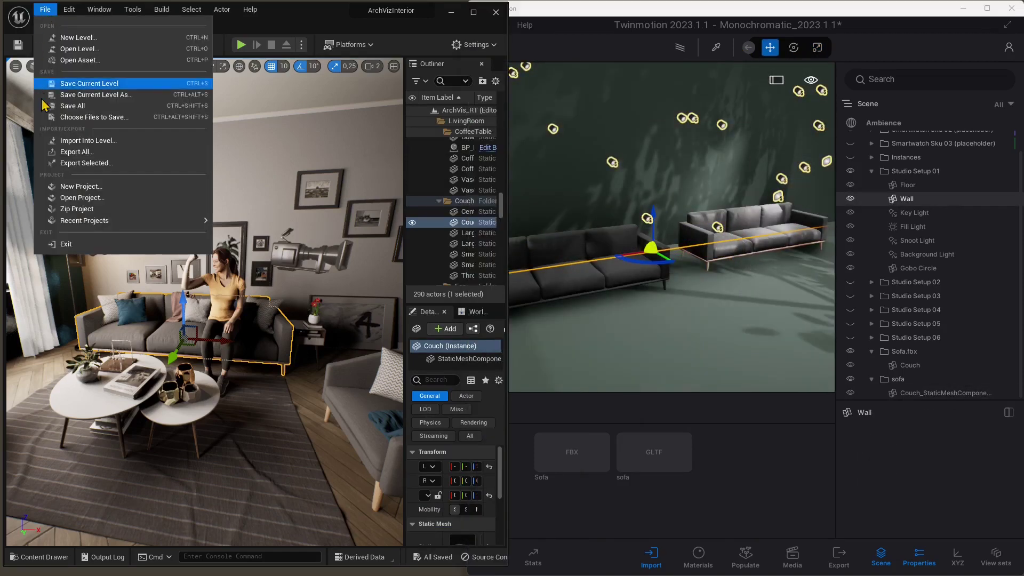
{"action": "key", "text": "Escape"}
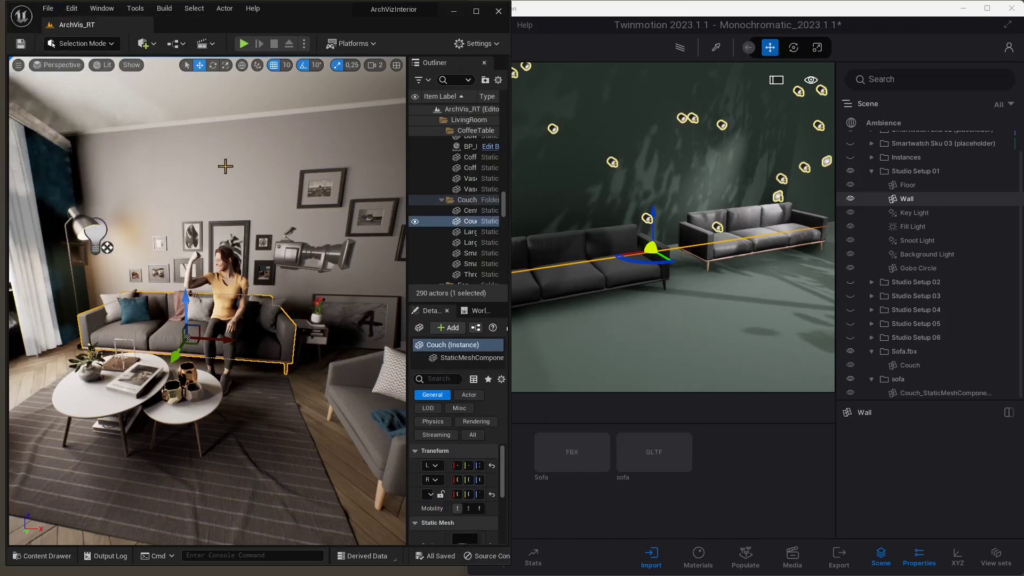